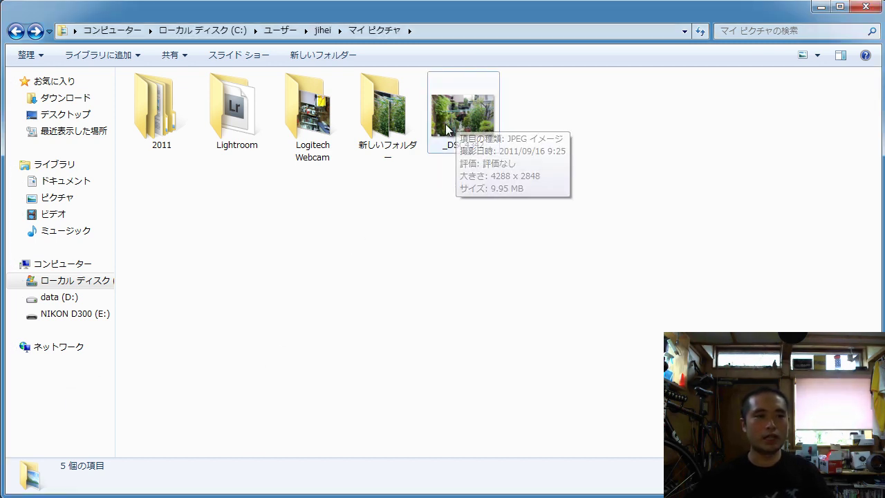
Switch from the pictures folder to NicoVisualEffects and create a new project named New Project2 in the Documents directory
left_click(448, 119)
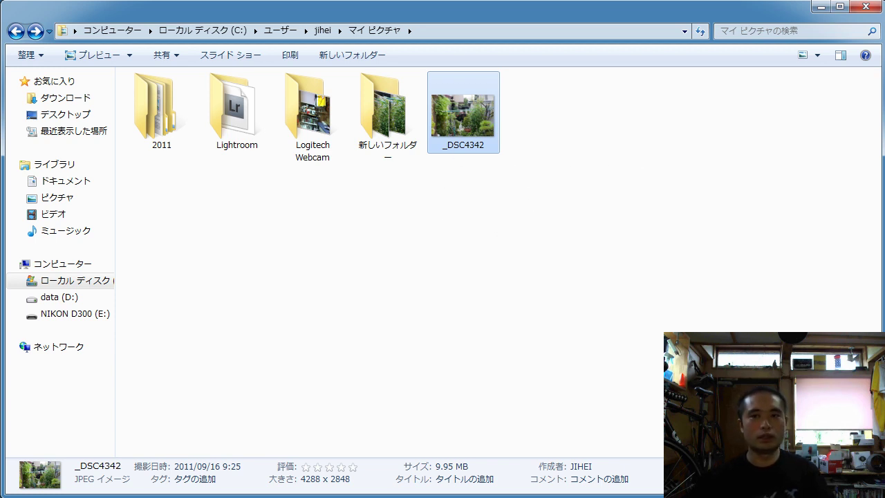
left_click_drag(806, 44, 269, 23)
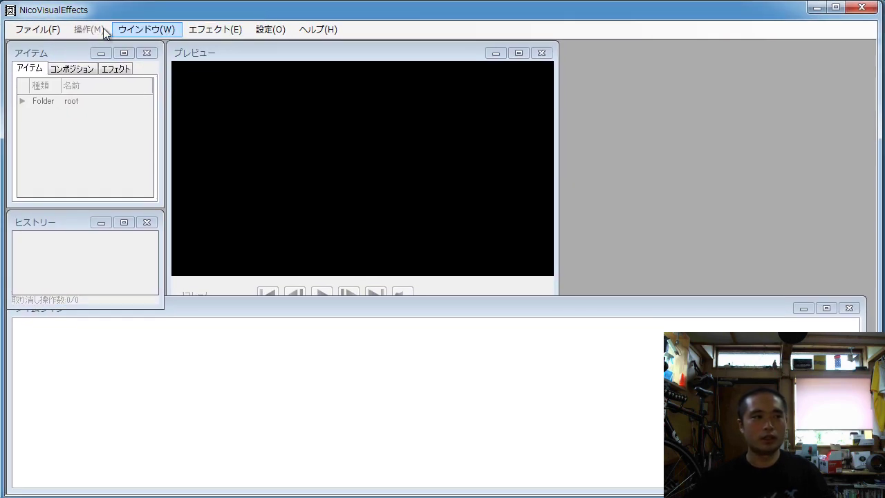
left_click(27, 31)
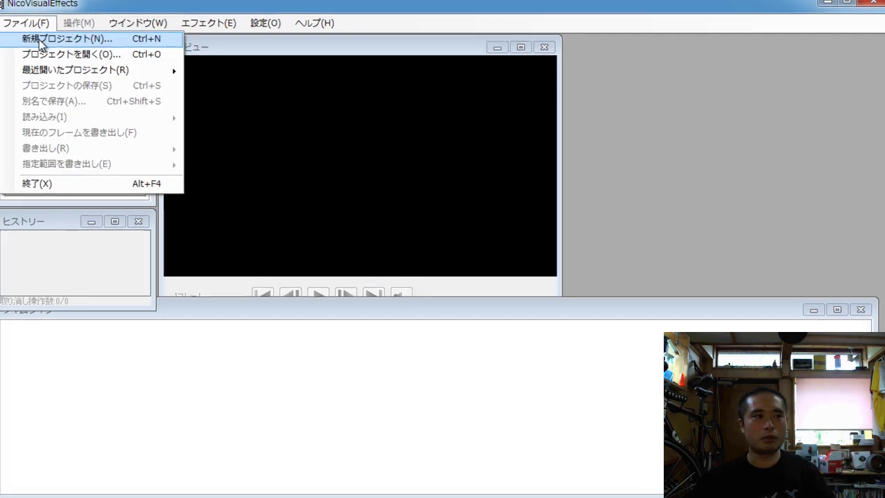
left_click(50, 45)
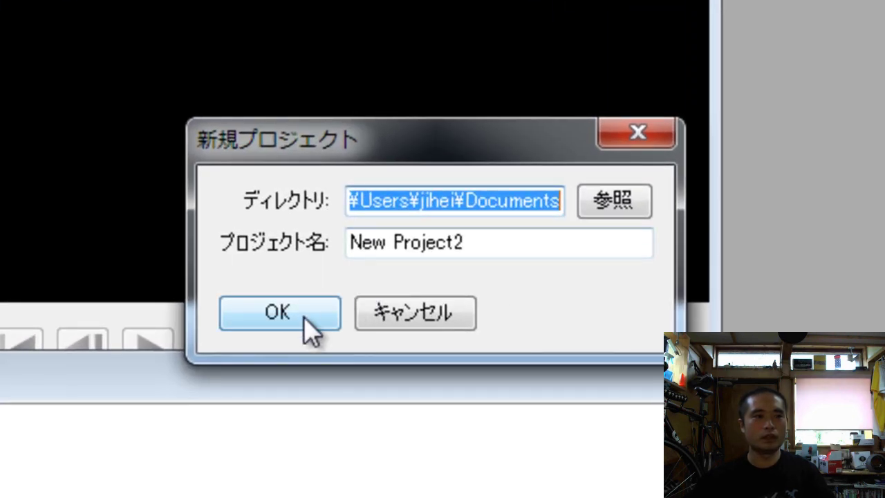
left_click(304, 316)
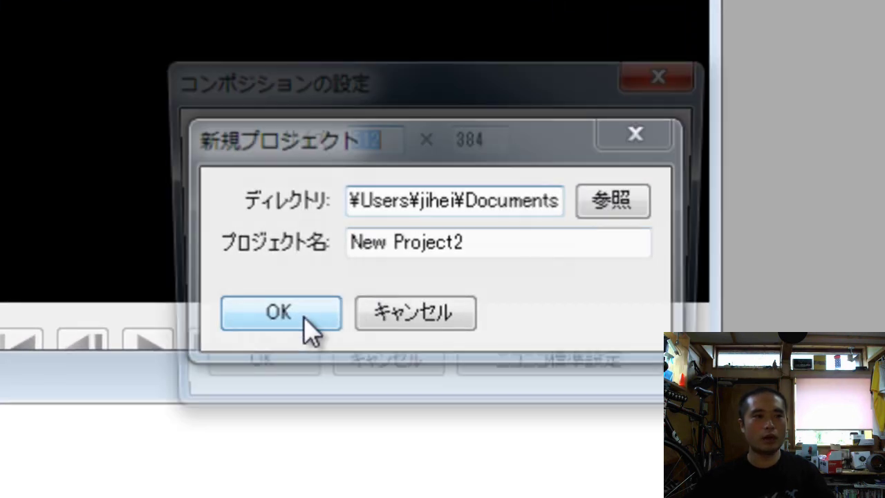
Create the composition with a size of 1920 × 1080 and a length of 6 seconds
left_click(377, 135)
double_click(384, 135)
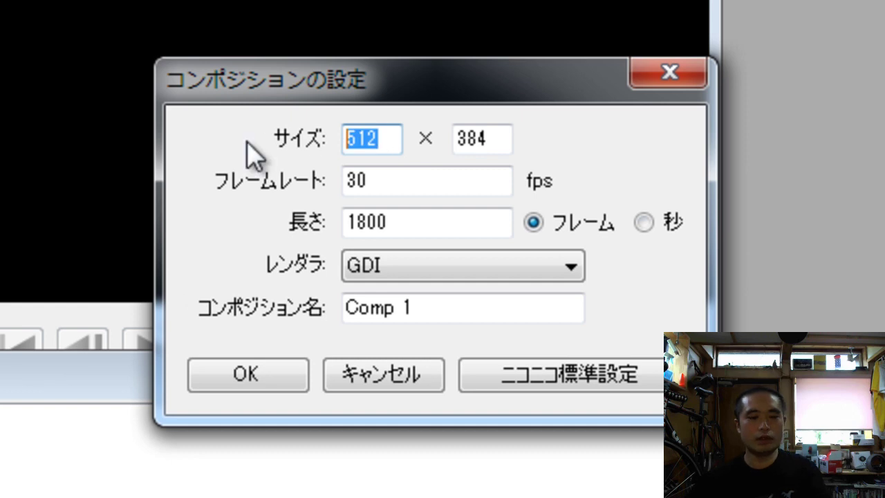
type("1920")
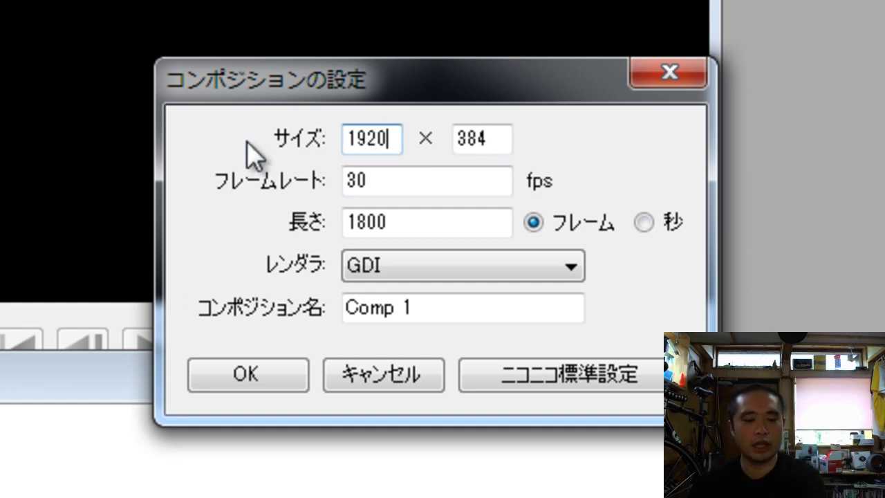
key("Tab")
type("1080")
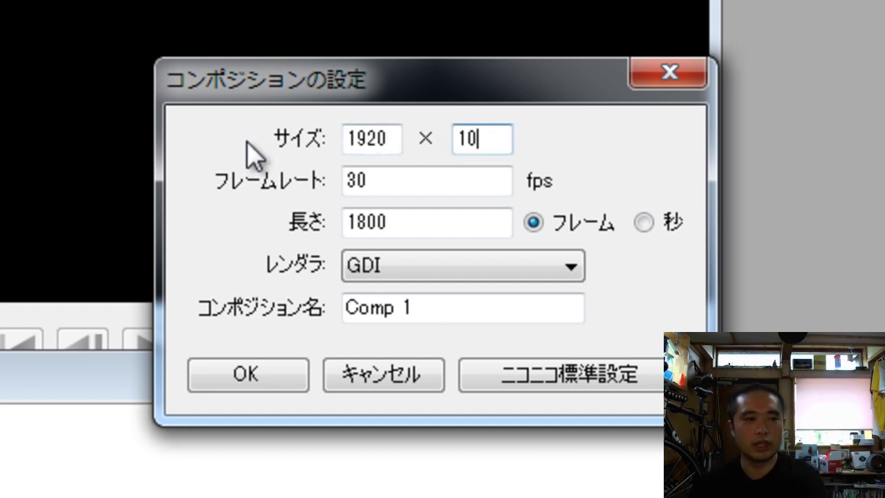
left_click(382, 175)
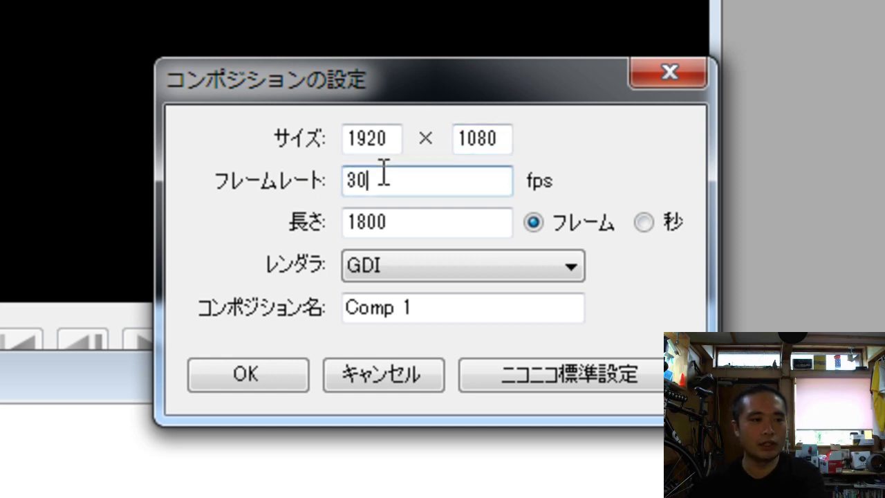
left_click(643, 223)
left_click_drag(509, 221, 232, 231)
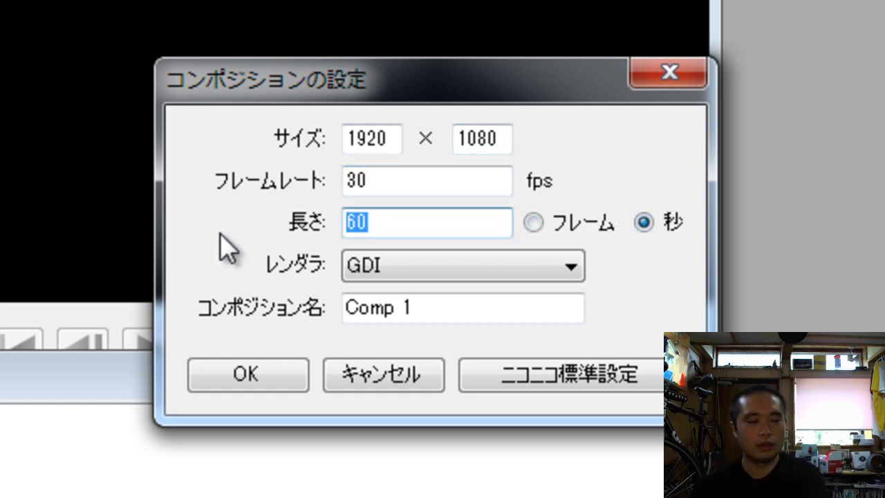
type("6")
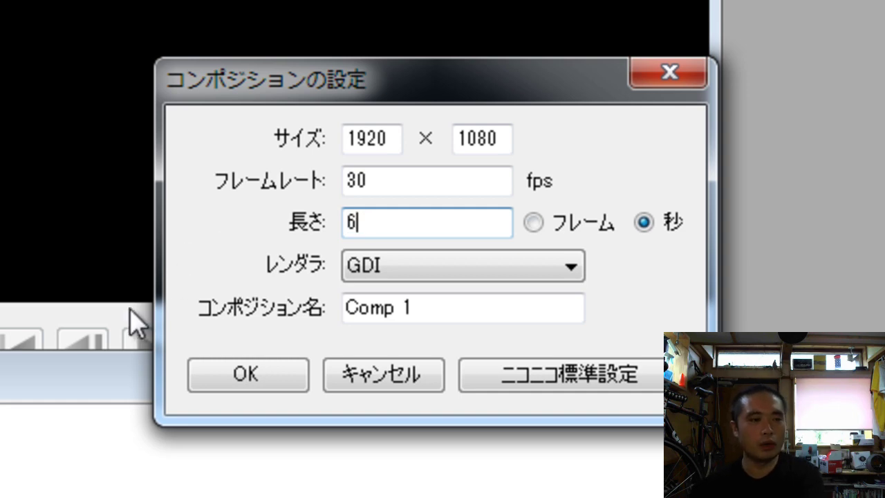
left_click(233, 376)
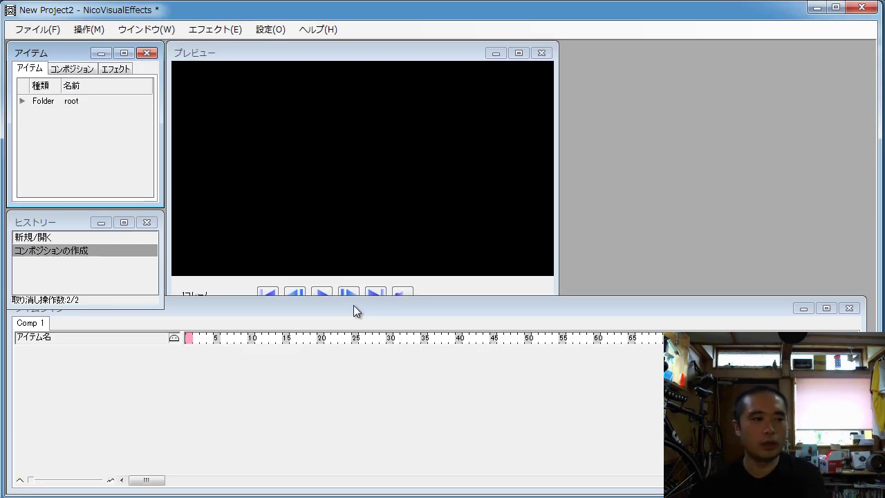
Import the _DSC4342 image from the Pictures library into the project's root folder
left_click(317, 315)
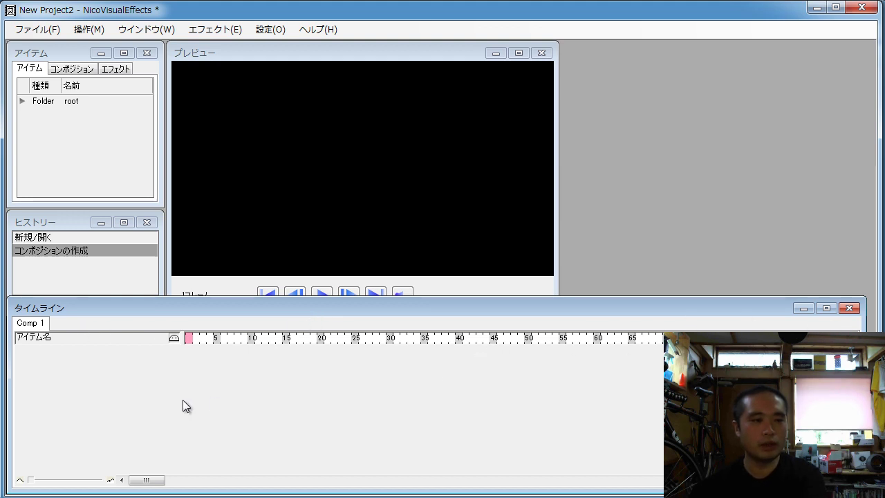
left_click(111, 480)
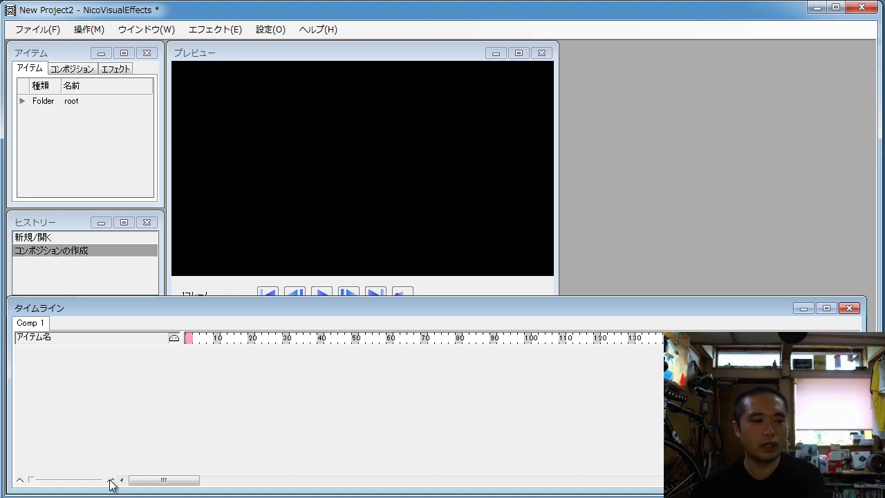
left_click(110, 481)
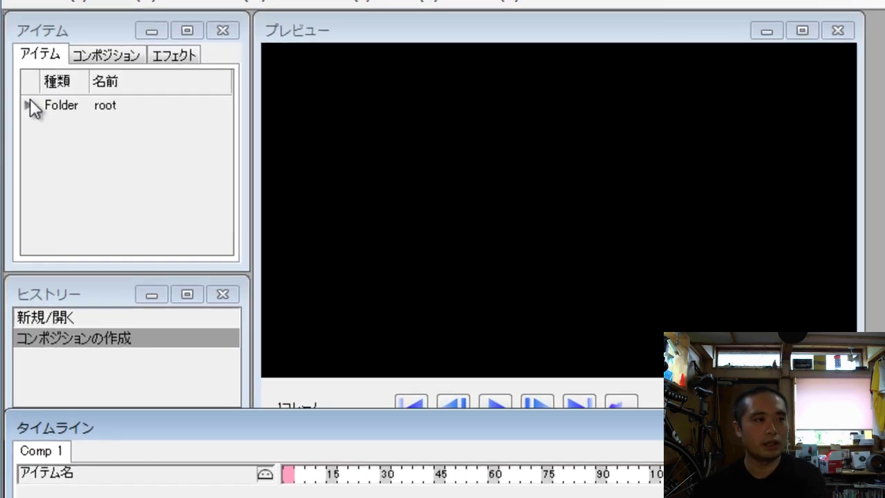
left_click(28, 105)
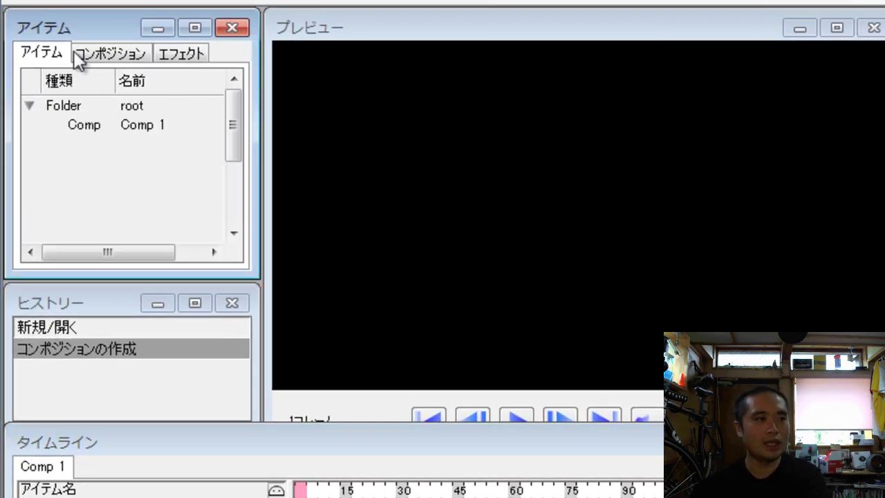
right_click(64, 109)
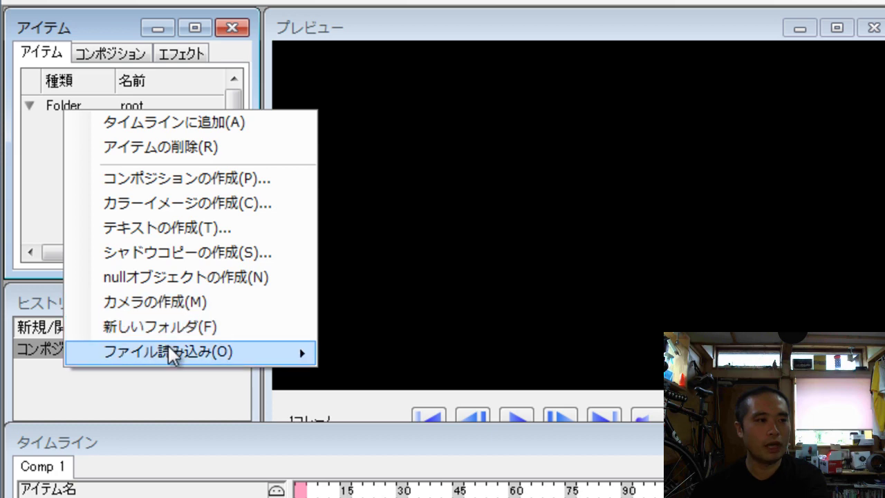
mouse_move(283, 351)
left_click(390, 356)
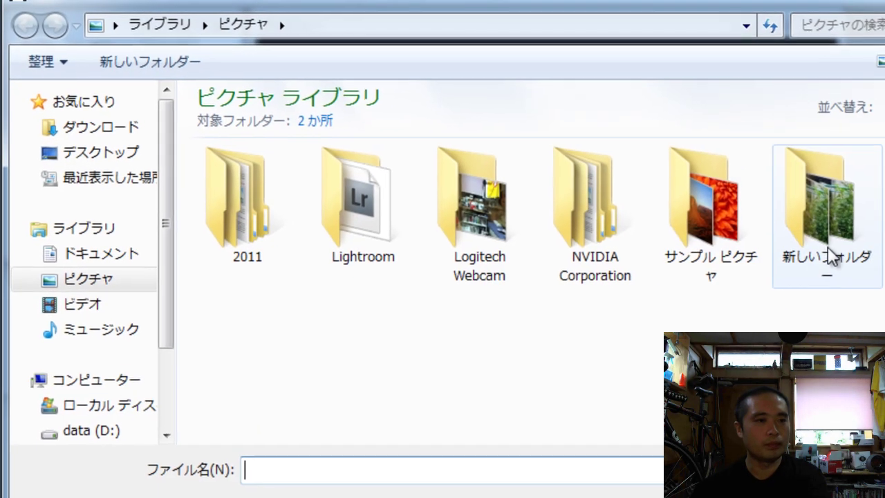
left_click(806, 196)
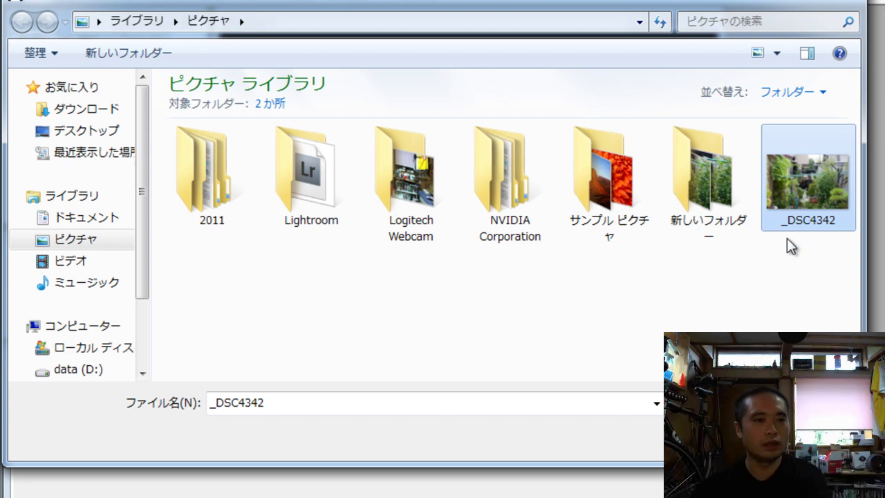
left_click(753, 434)
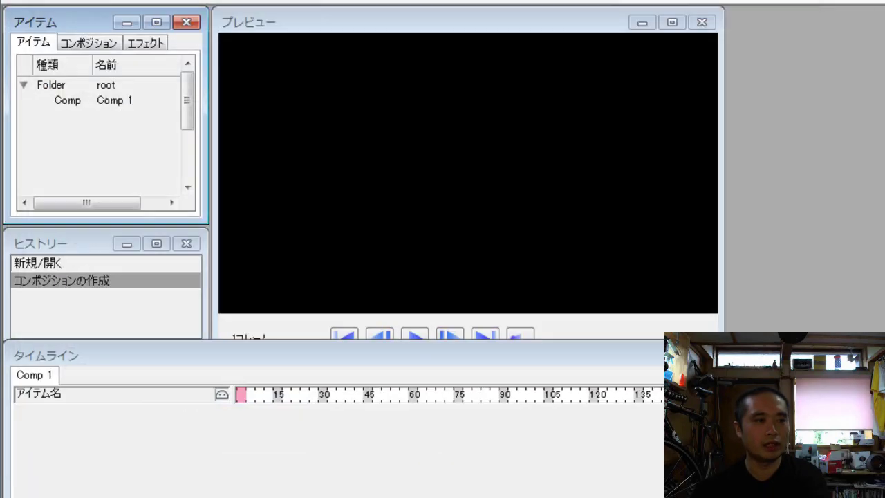
Add the imported _DSC4342 image to the Comp 1 timeline
left_click(114, 116)
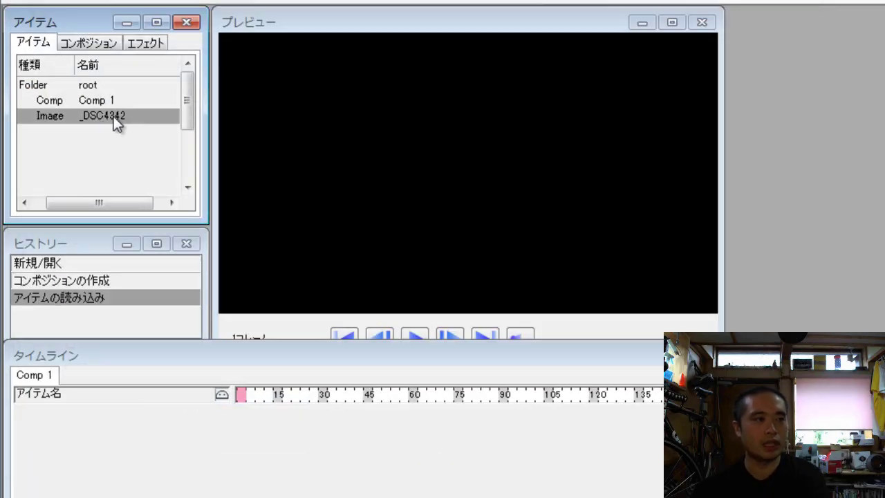
left_click_drag(73, 198, 31, 166)
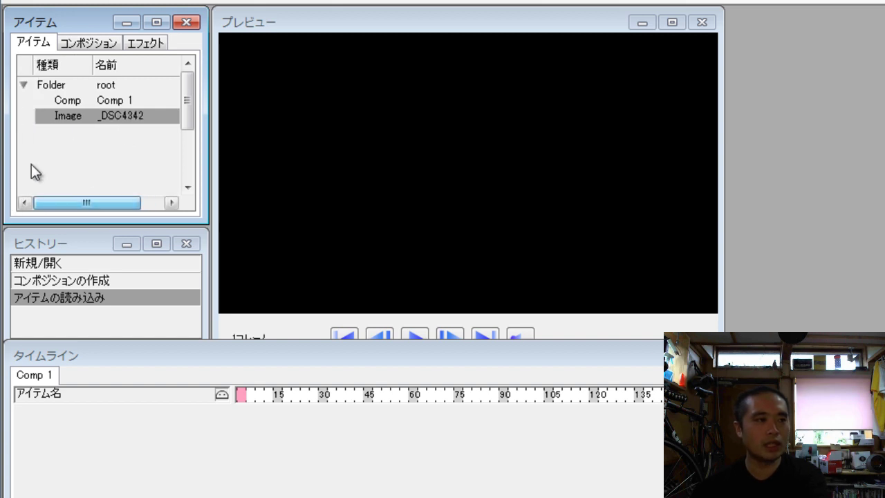
double_click(70, 117)
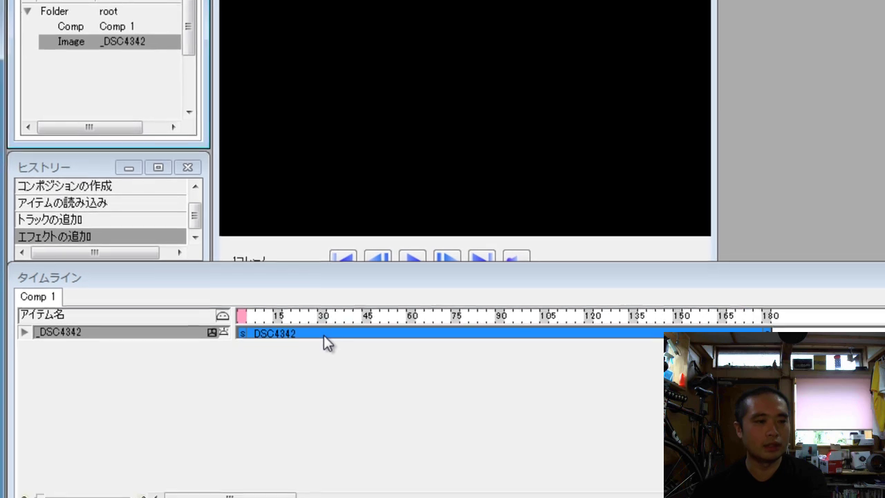
Expand the _DSC4342 track's material properties and set its anchor point to 0 × 0 at the first frame
left_click(25, 310)
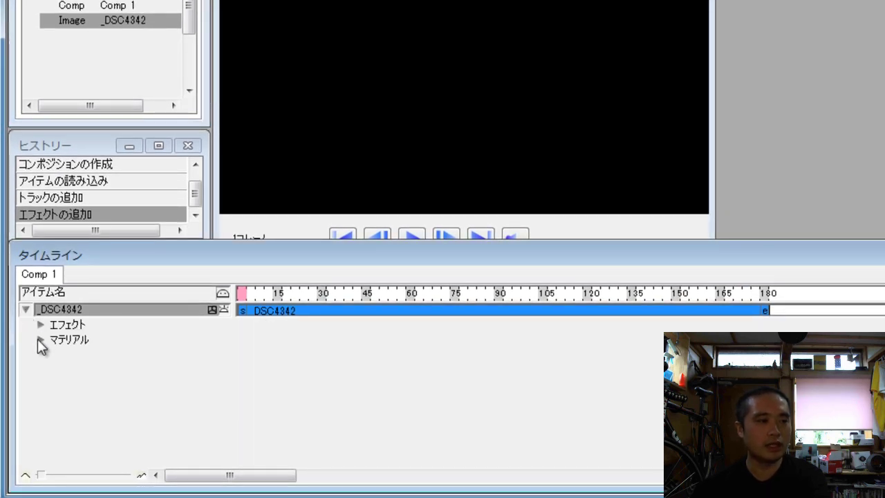
left_click(39, 339)
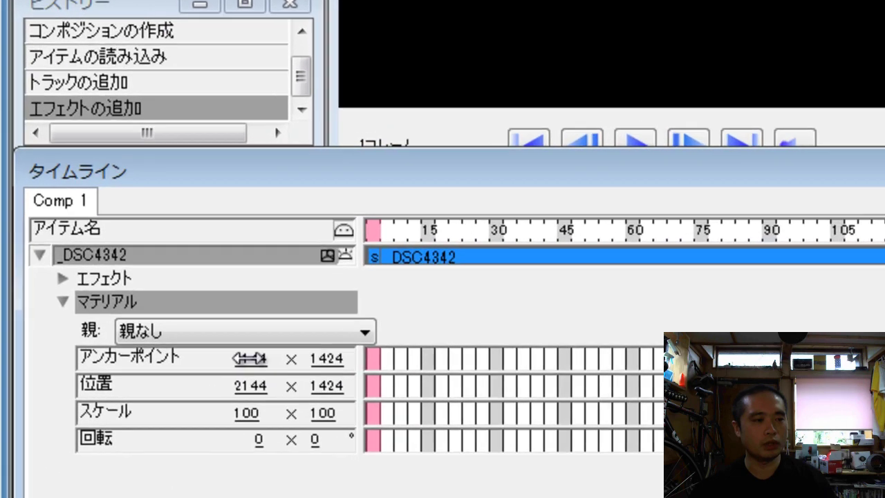
left_click(250, 358)
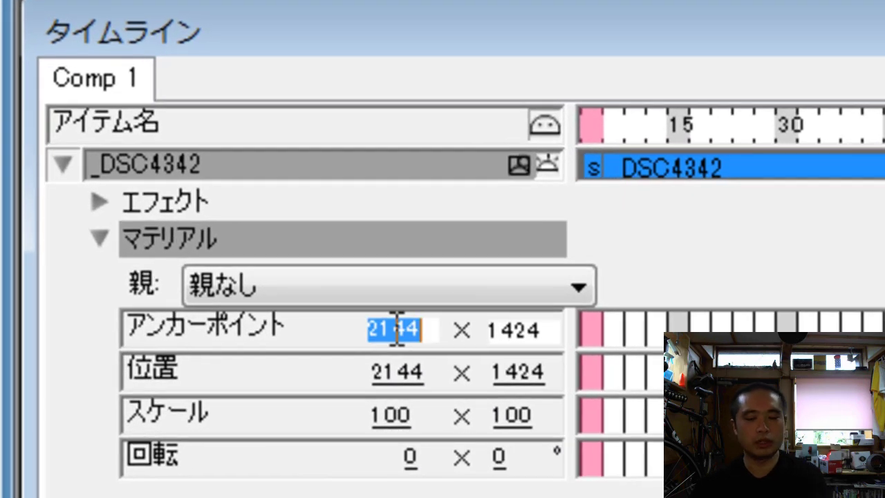
type("0")
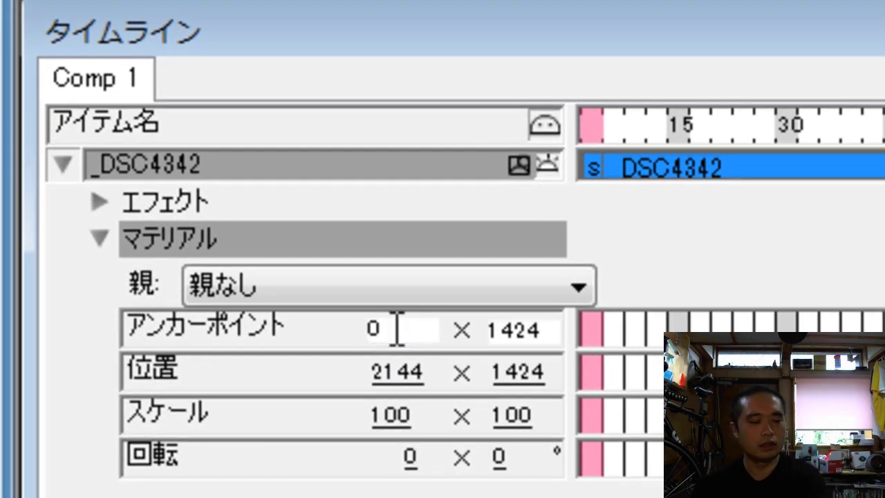
key("Tab")
type("0")
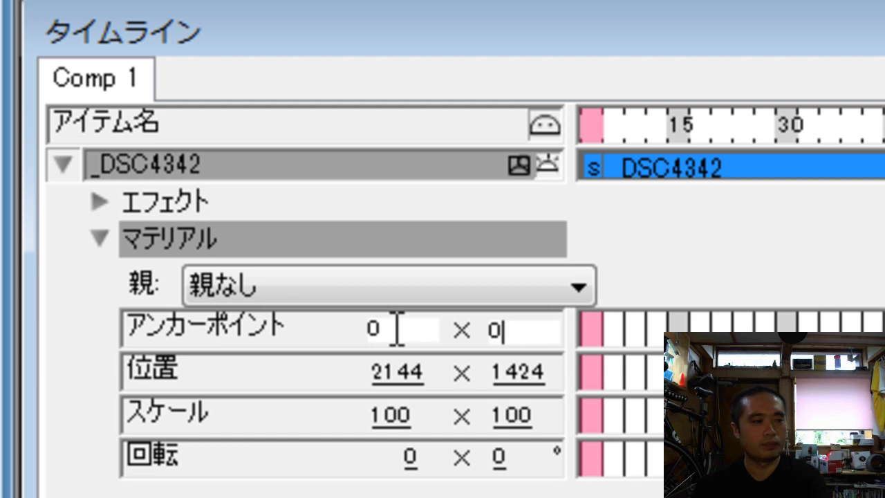
key("Return")
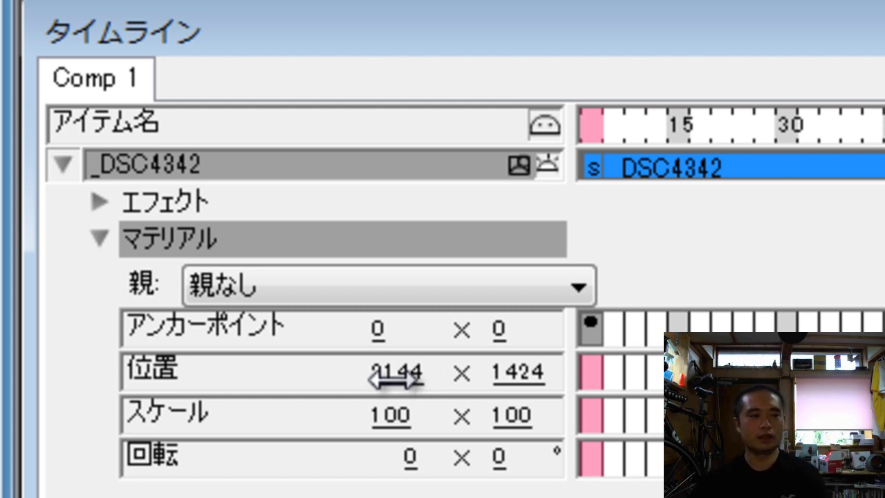
Set the vertical position of the _DSC4342 track to -1000 at the first frame
left_click(512, 377)
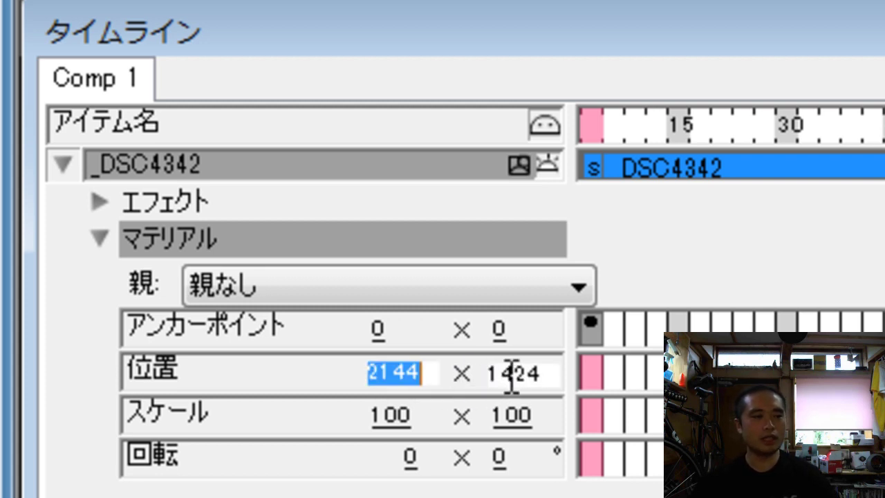
left_click(534, 376)
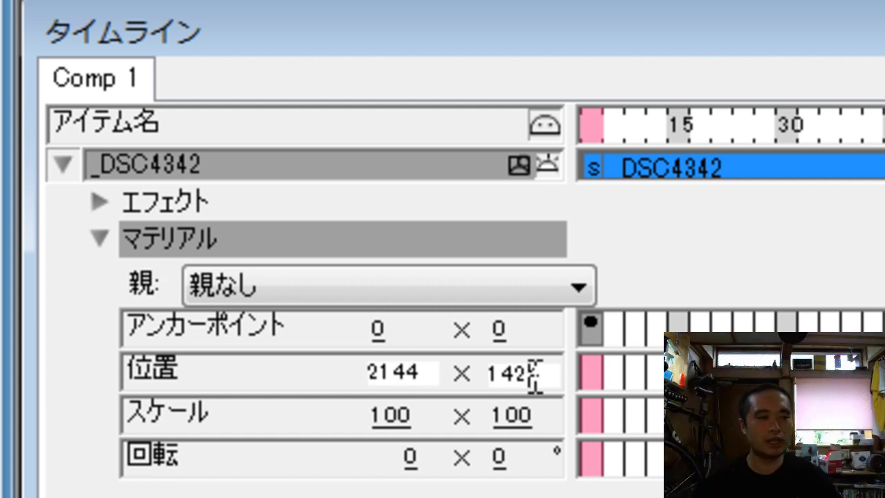
key("BackSpace")
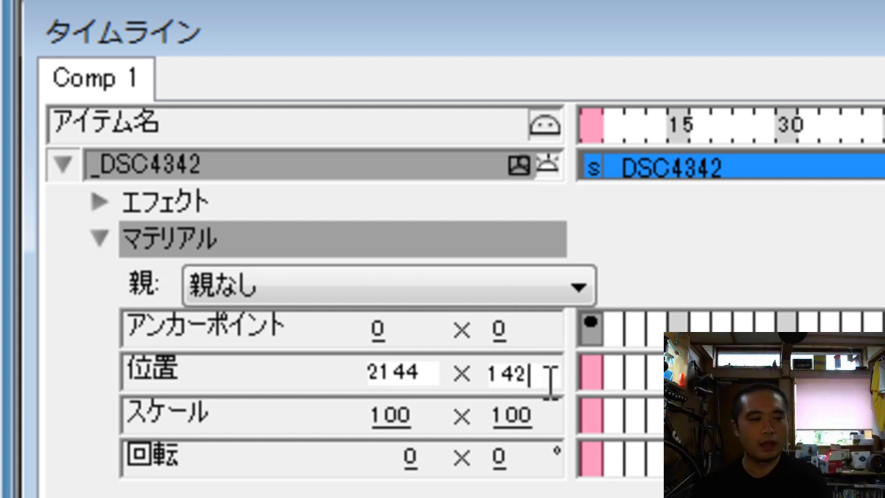
key("BackSpace")
key("BackSpace")
key("BackSpace")
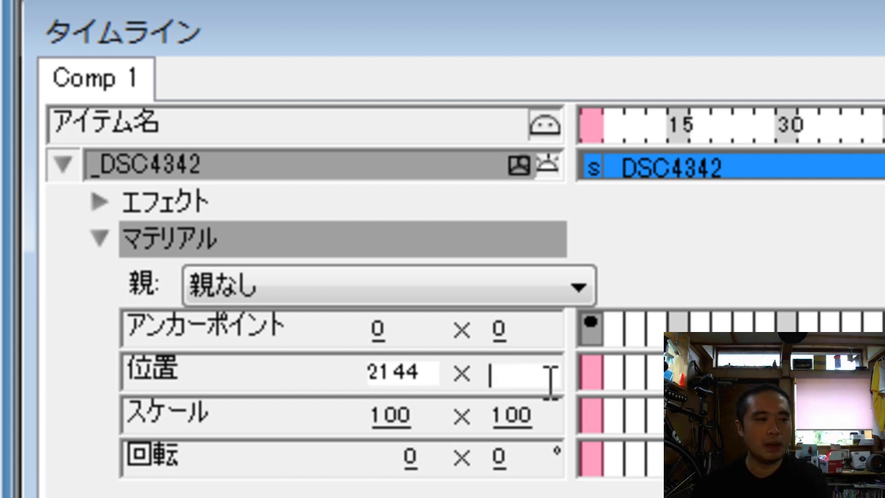
type("-100")
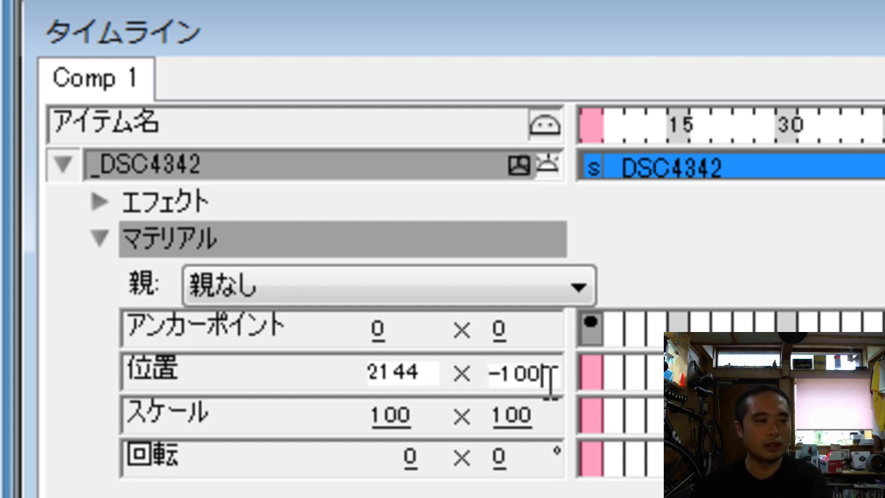
type("0")
key("Return")
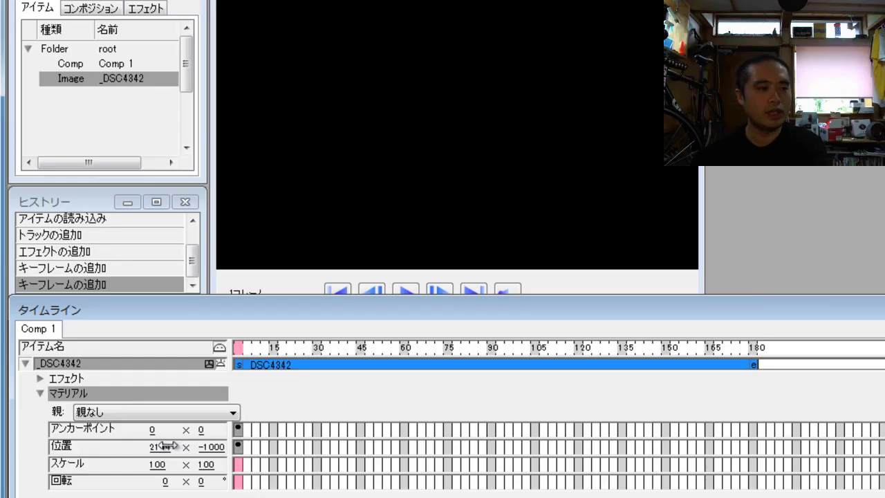
Set the horizontal position of the _DSC4342 track to 0 at the first frame
left_click(417, 372)
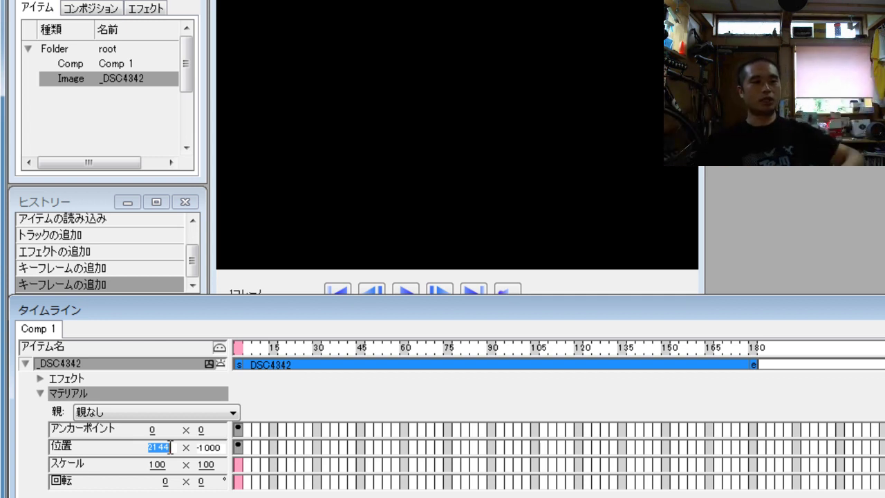
type("0")
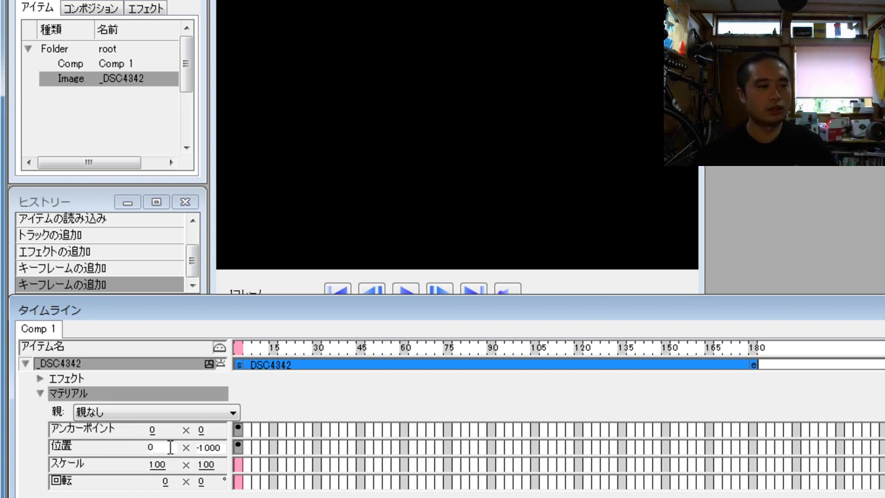
key("Return")
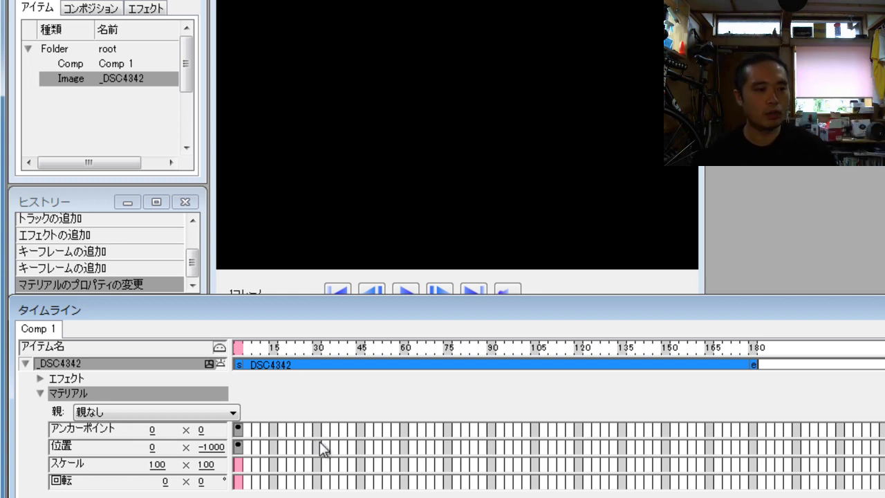
Add a position keyframe at the track's last frame and set its horizontal position to -2308
left_click(754, 347)
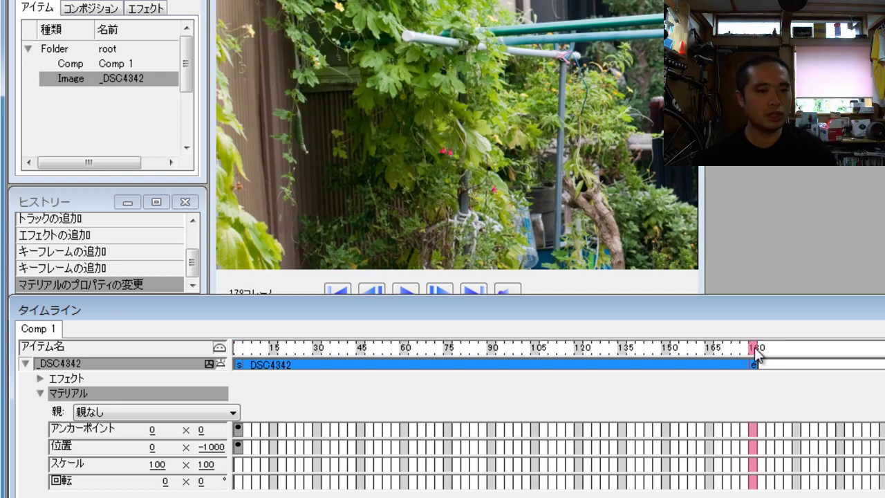
left_click(753, 446)
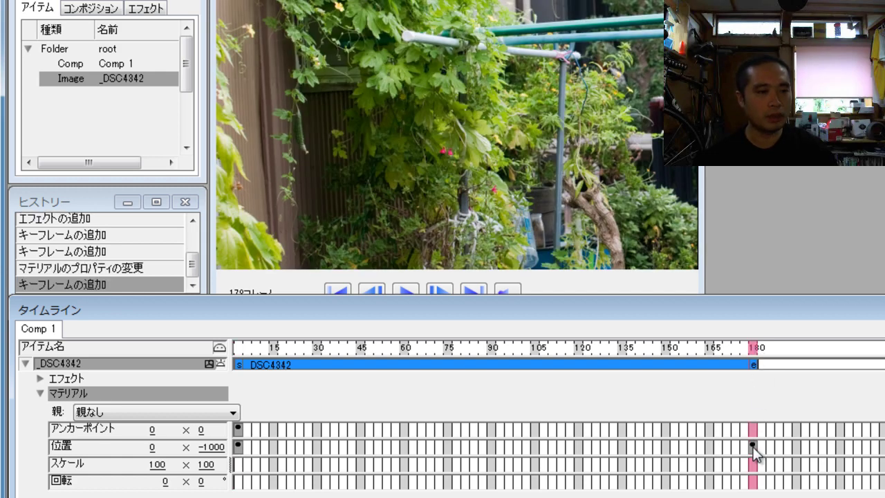
left_click(156, 447)
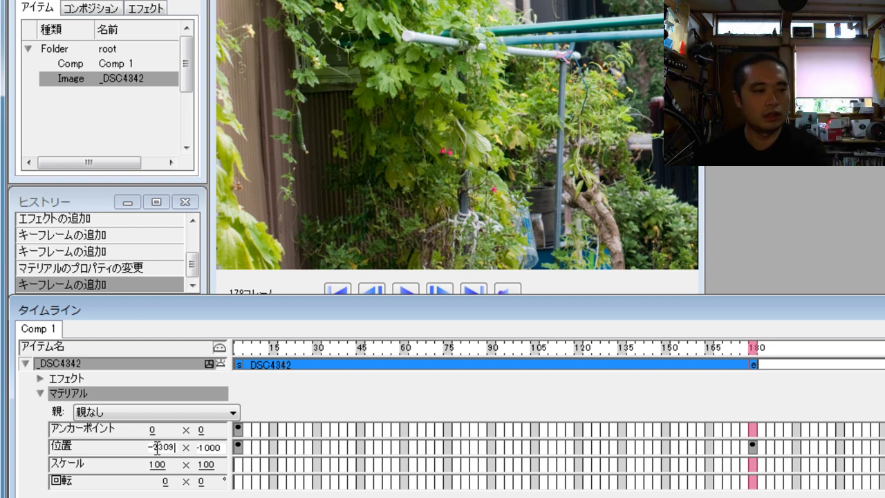
key("Return")
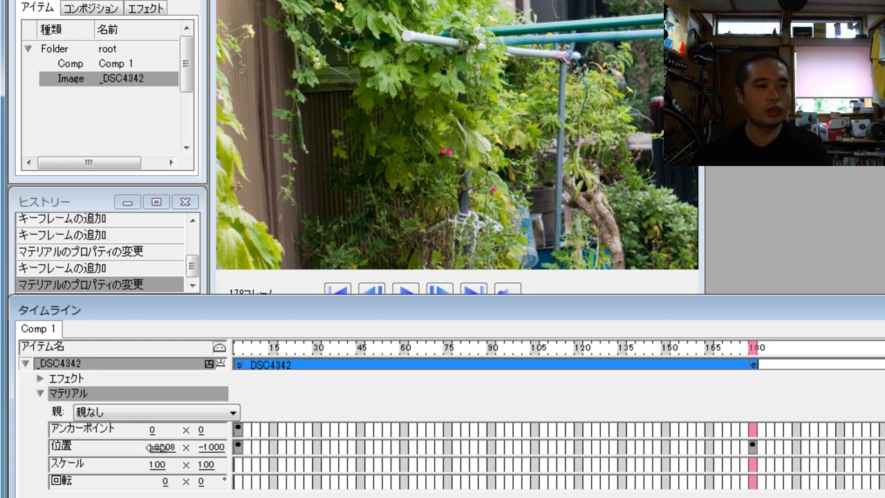
left_click_drag(159, 447, 624, 398)
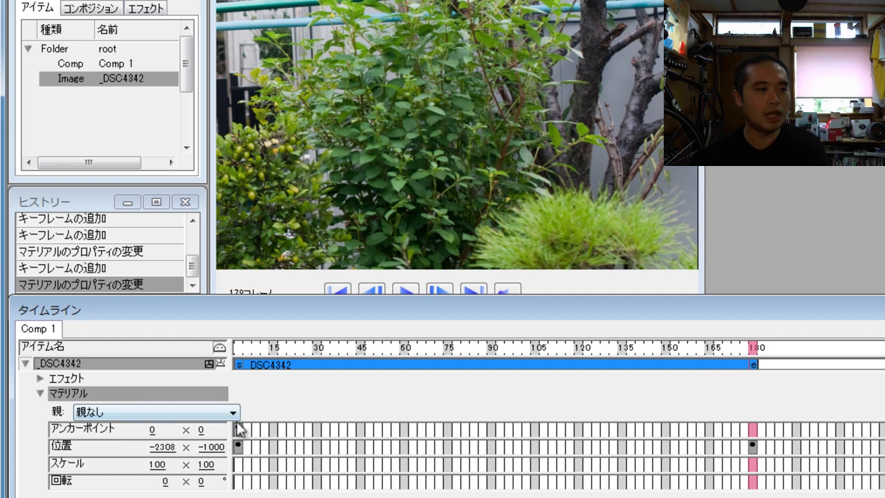
Change the position keyframes' type to linear (リニア) and play the animation from the first frame
left_click(236, 348)
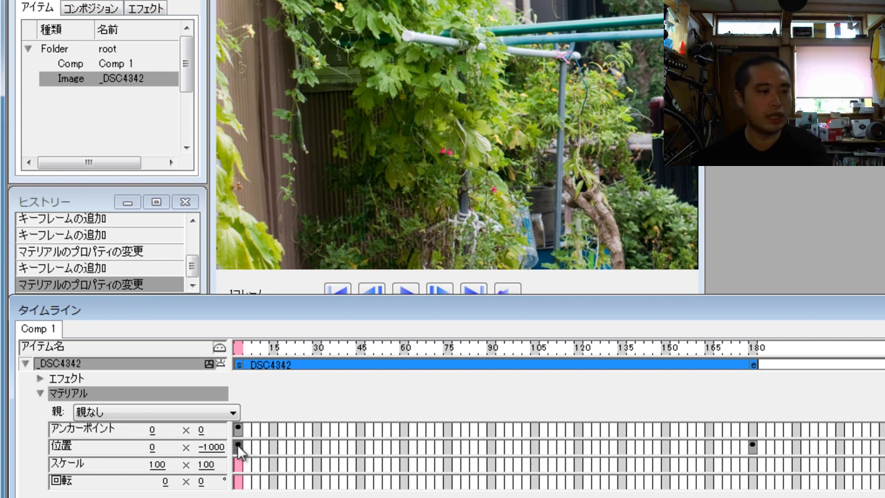
right_click(754, 445)
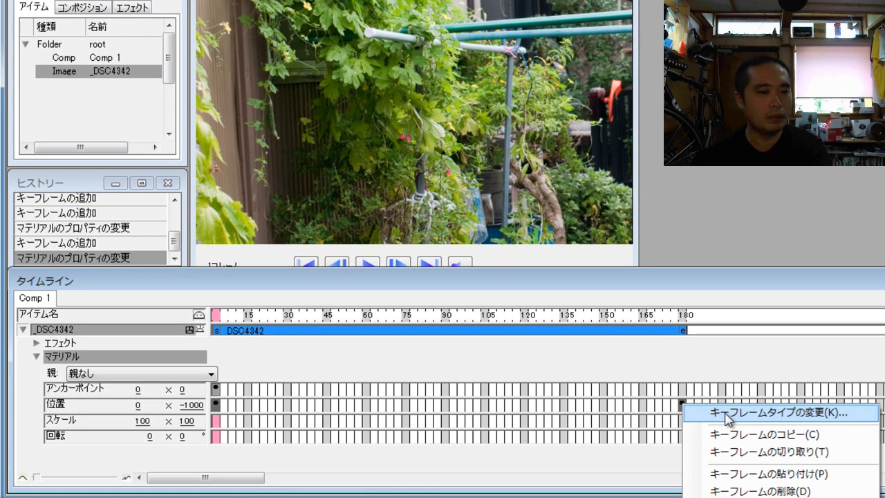
left_click(726, 414)
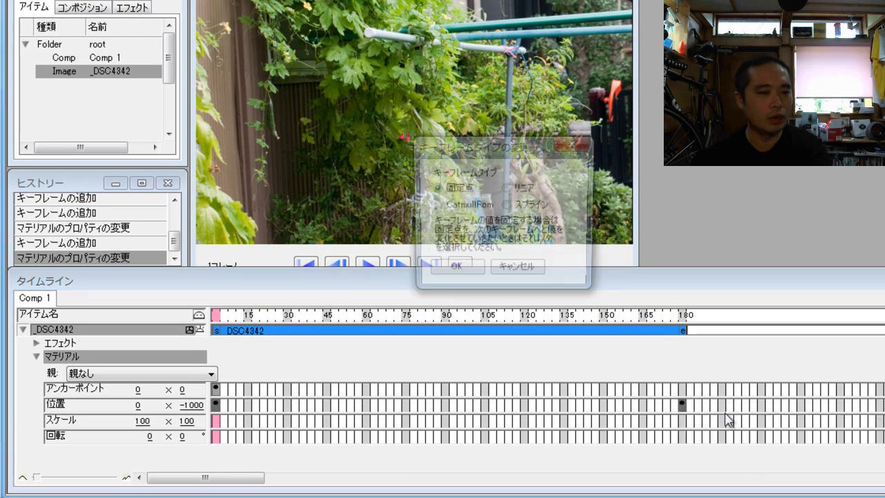
left_click(507, 188)
left_click(468, 271)
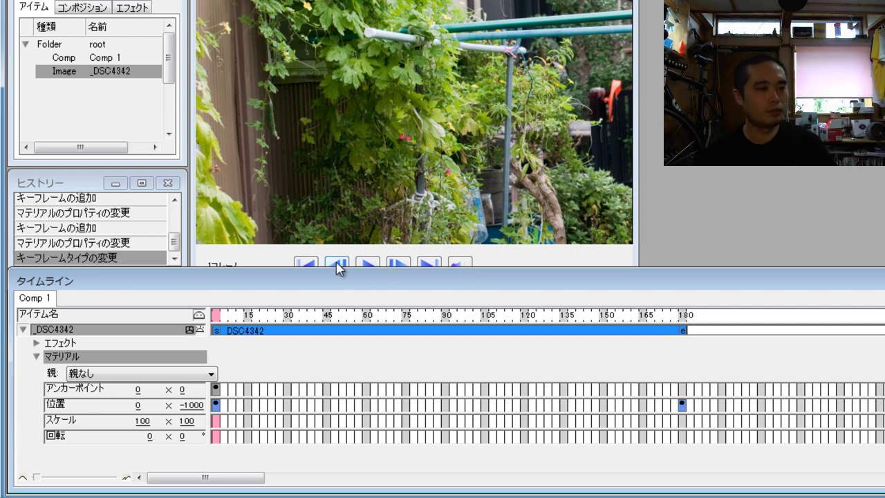
left_click(365, 266)
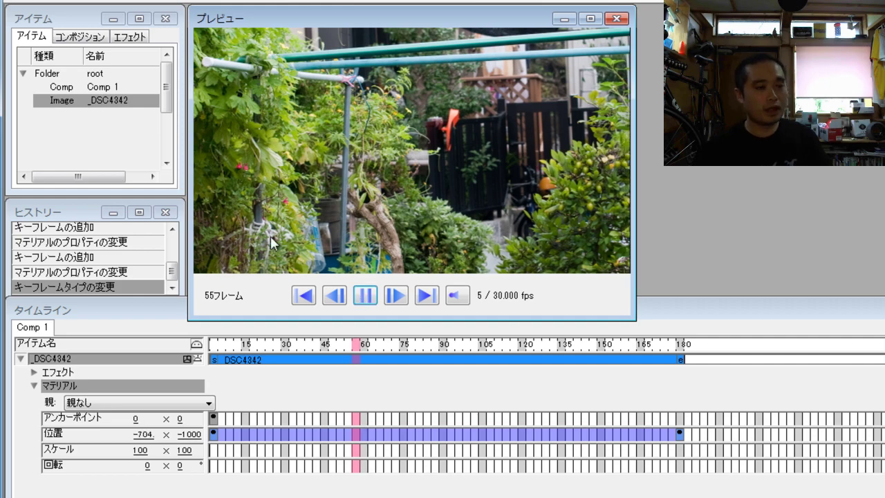
left_click(365, 295)
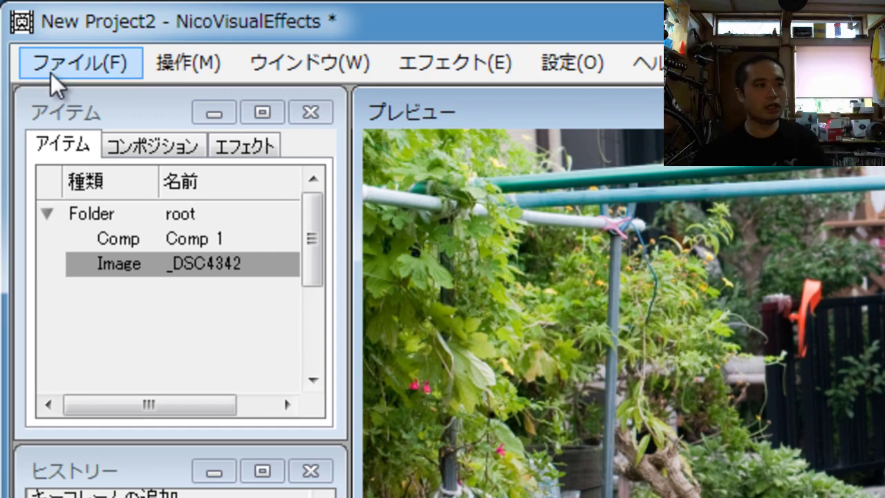
Start a numbered image sequence export and create a new folder in the Pictures library as its destination
left_click(55, 69)
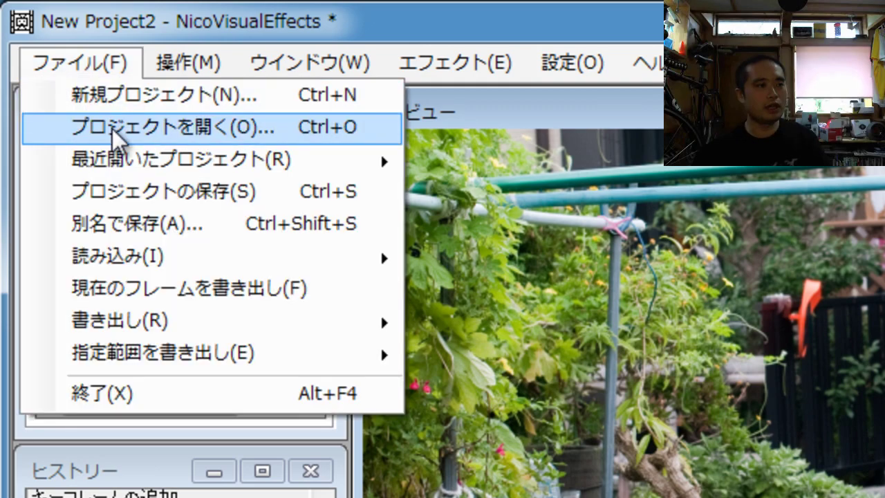
mouse_move(100, 324)
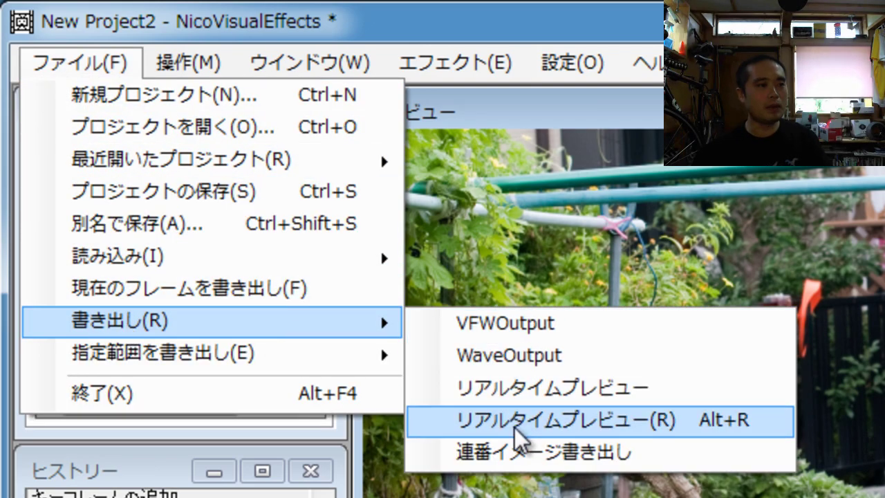
left_click(509, 450)
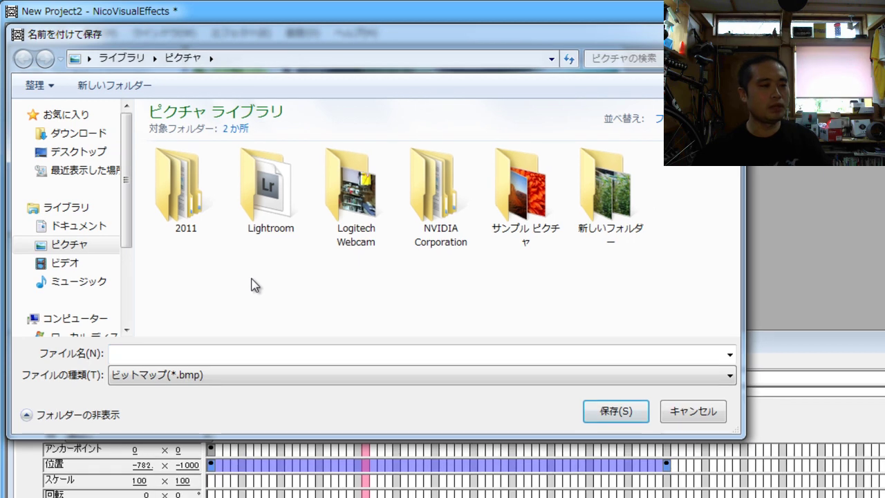
right_click(440, 483)
mouse_move(320, 465)
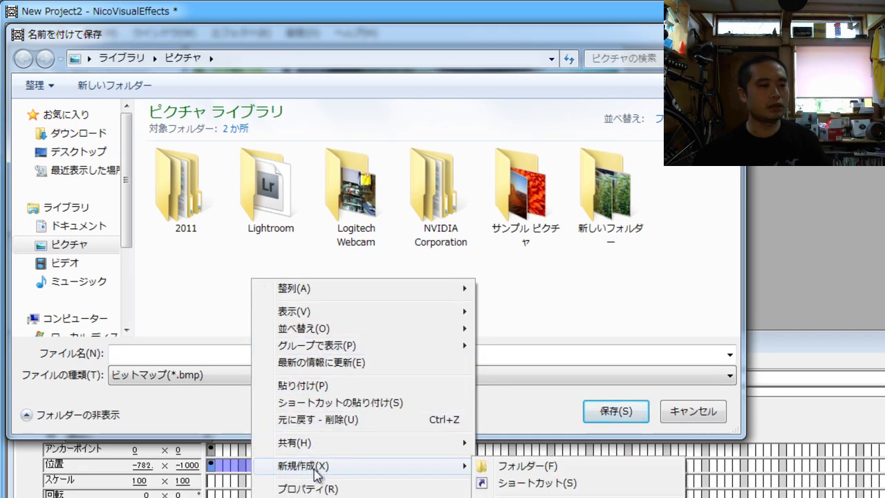
left_click(503, 468)
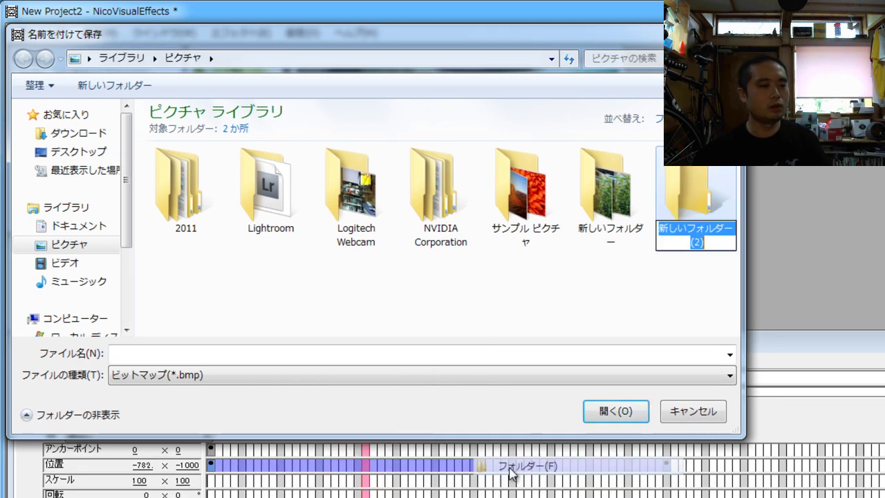
left_click(605, 308)
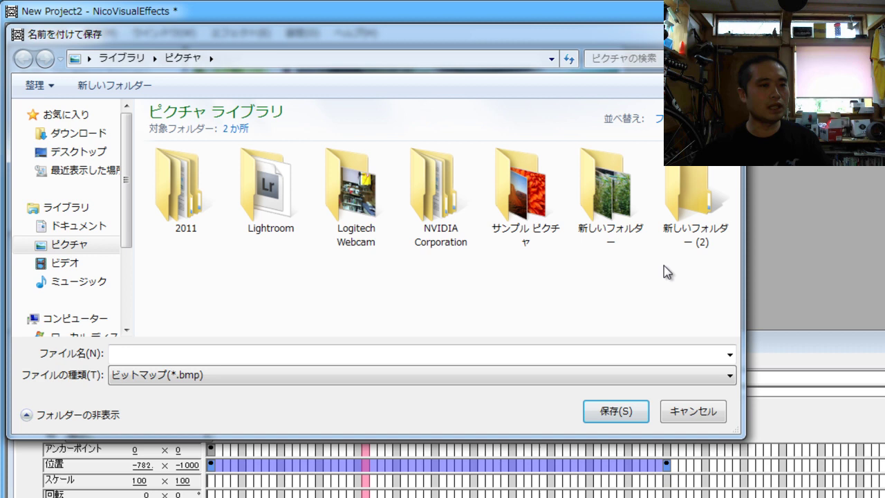
left_click(695, 207)
double_click(695, 207)
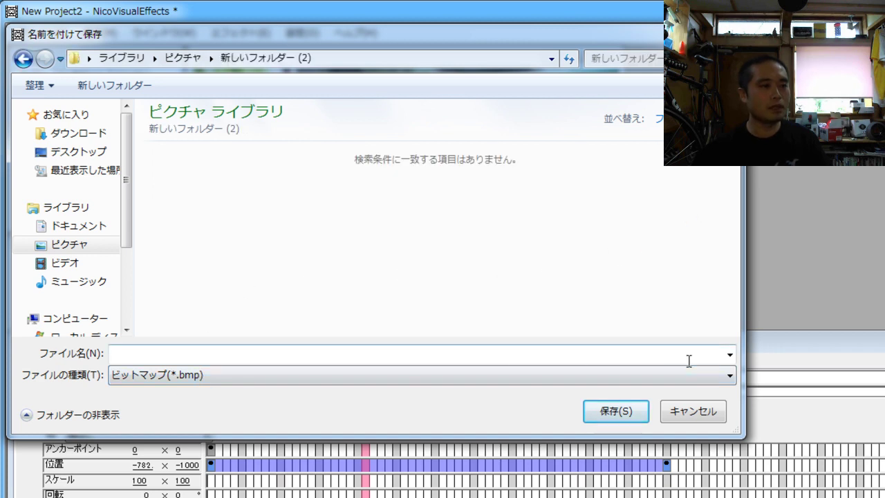
Export the frames as a JPEG sequence with the base file name image
left_click(730, 377)
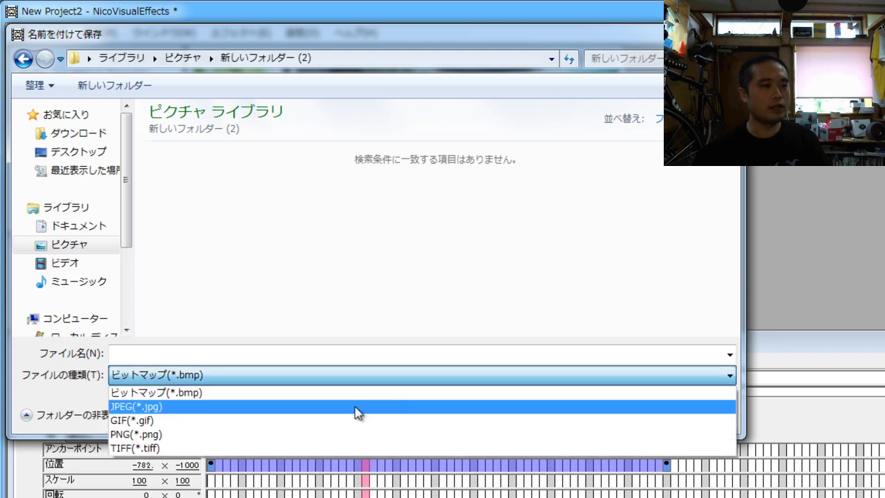
left_click(176, 407)
left_click(173, 354)
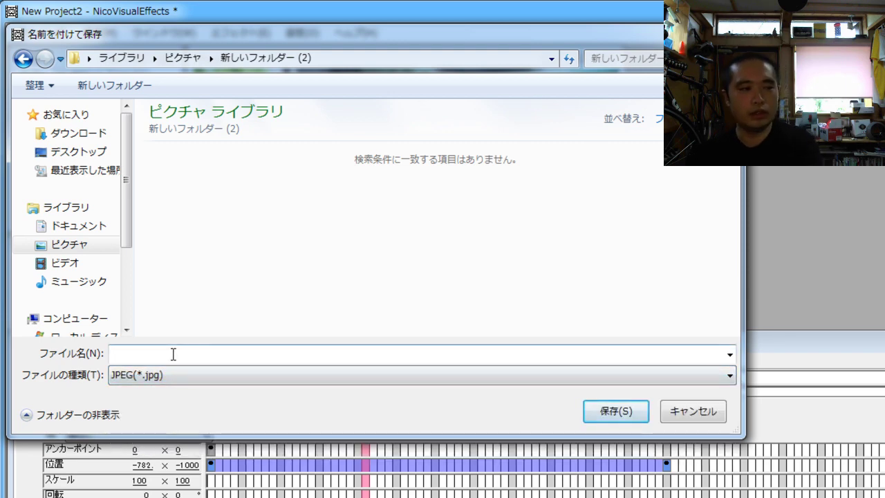
type("image")
key("Return")
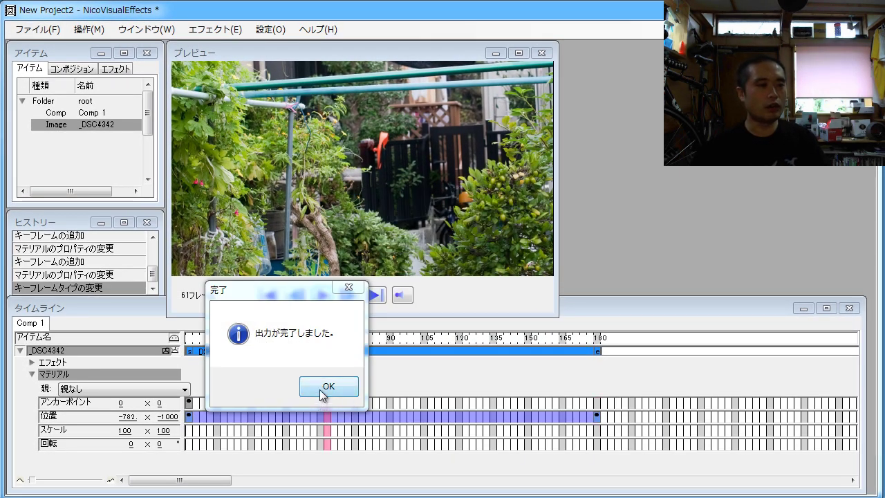
left_click(318, 387)
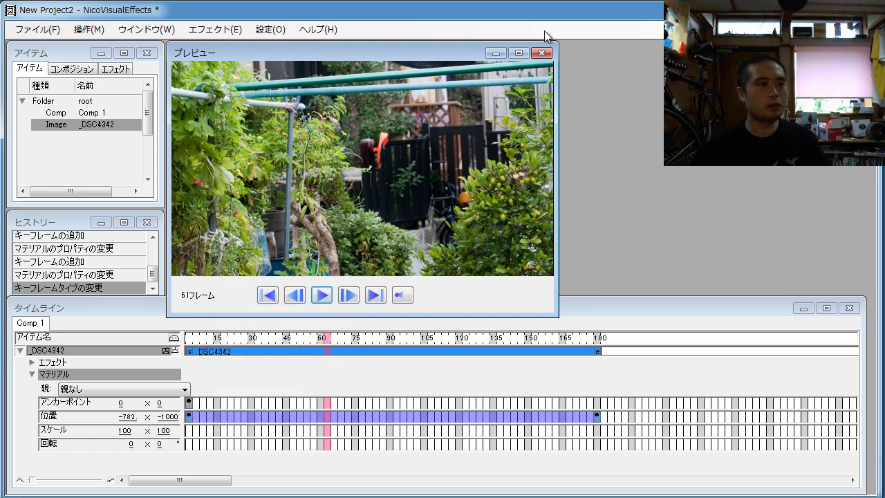
Switch to Windows Explorer, open the 新しいフォルダー (2) folder and look through the exported image sequence
left_click_drag(558, 14, 531, 146)
left_click(529, 15)
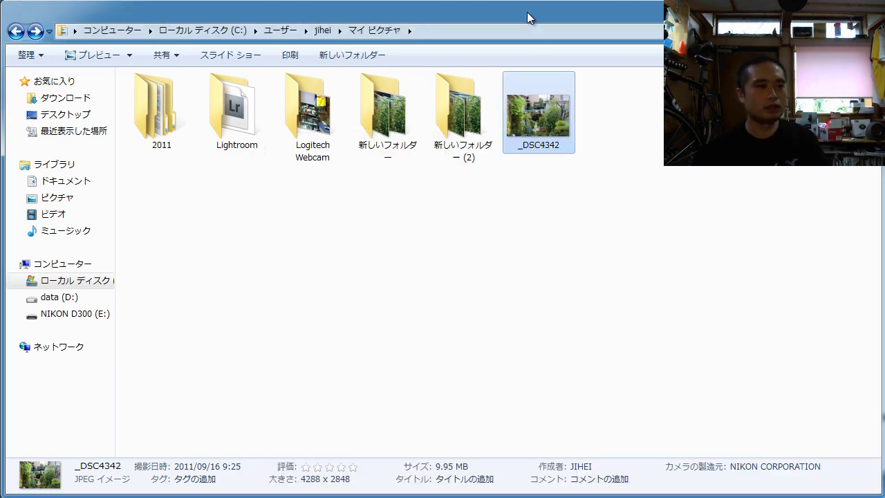
double_click(451, 128)
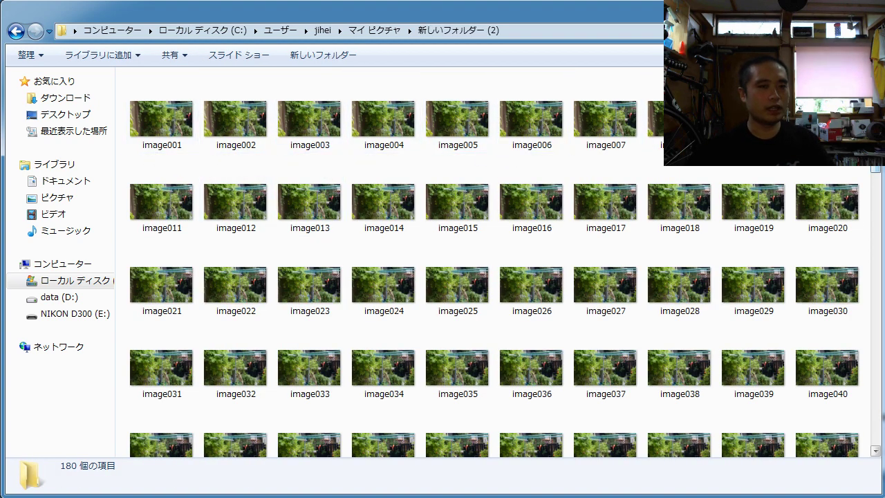
scroll(443, 263, "down", 4)
scroll(442, 263, "up", 4)
left_click(140, 100)
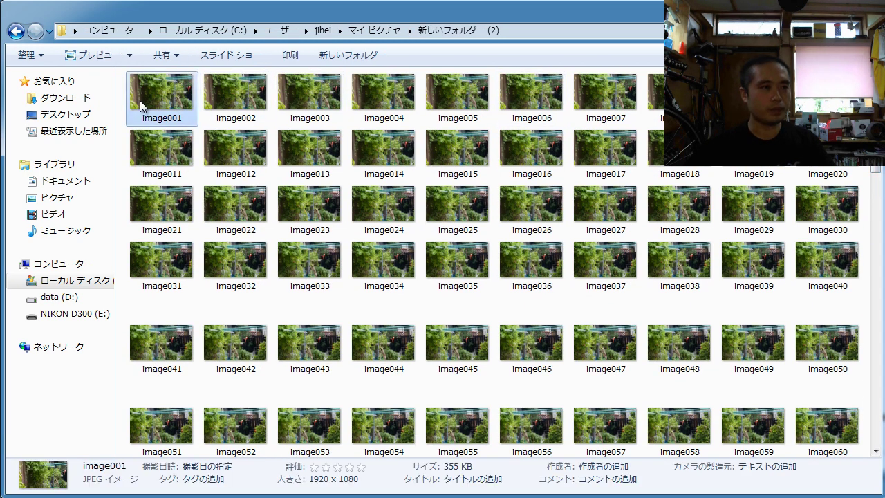
scroll(835, 430, "down", 15)
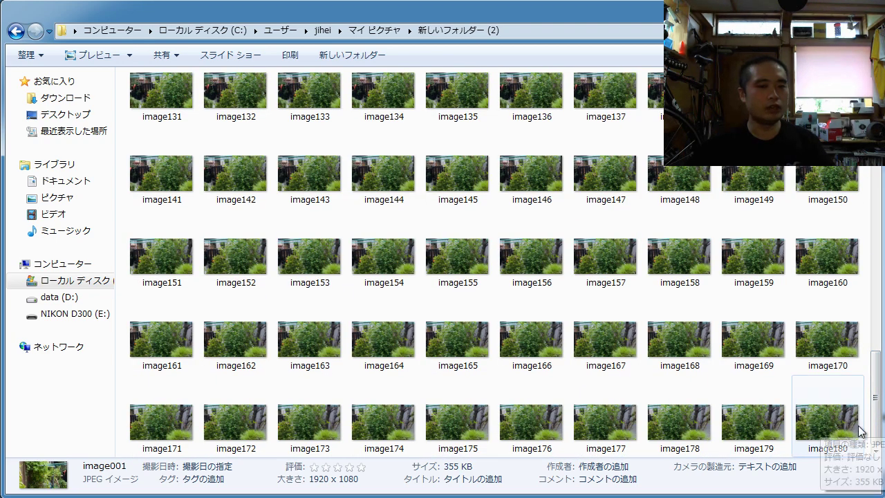
scroll(814, 425, "up", 15)
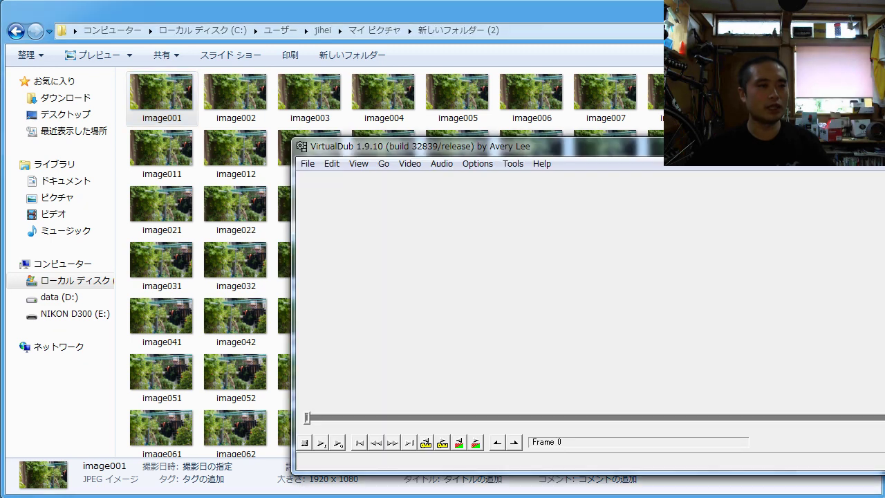
Arrange the VirtualDub and Explorer windows side by side and load the sequence into VirtualDub from image001
left_click_drag(818, 147, 397, 191)
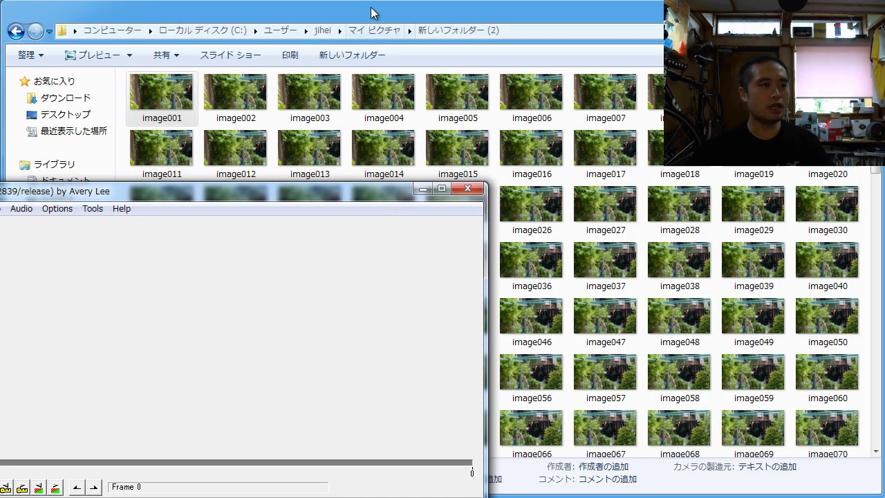
left_click_drag(420, 11, 603, 13)
left_click_drag(344, 97, 93, 298)
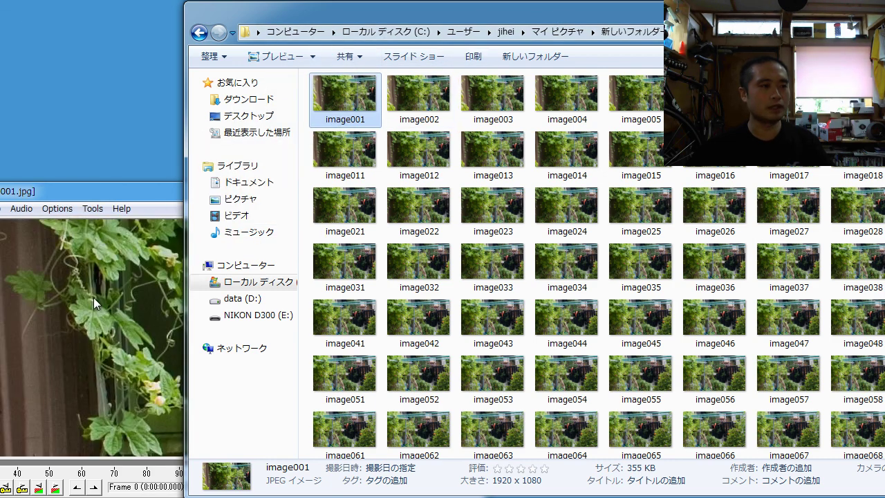
left_click_drag(127, 194, 273, 22)
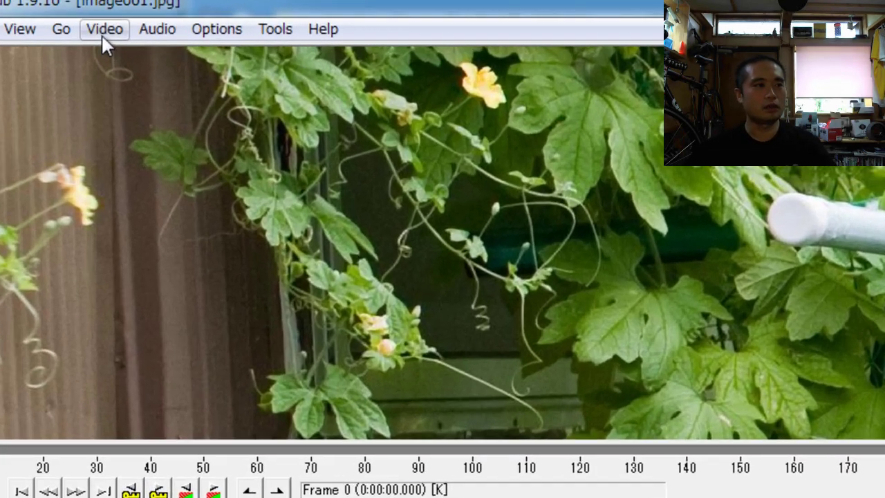
Change the source frame rate of the loaded image sequence to 30 fps
left_click(135, 35)
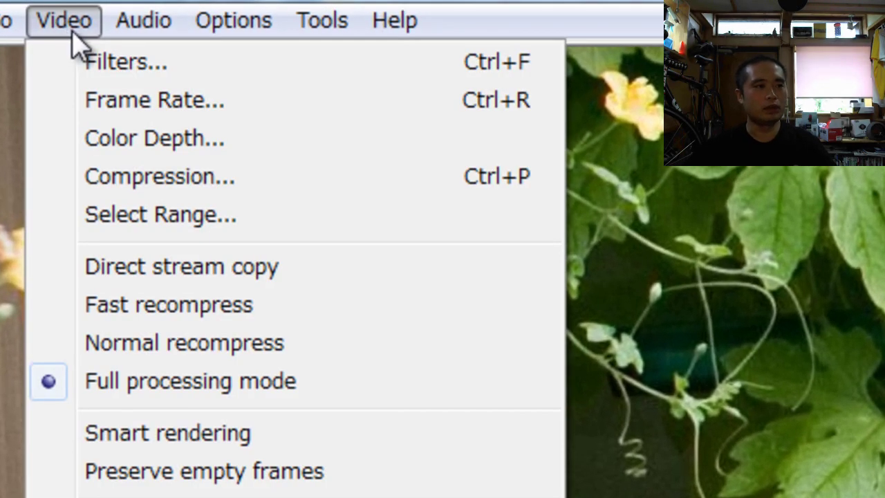
left_click(108, 107)
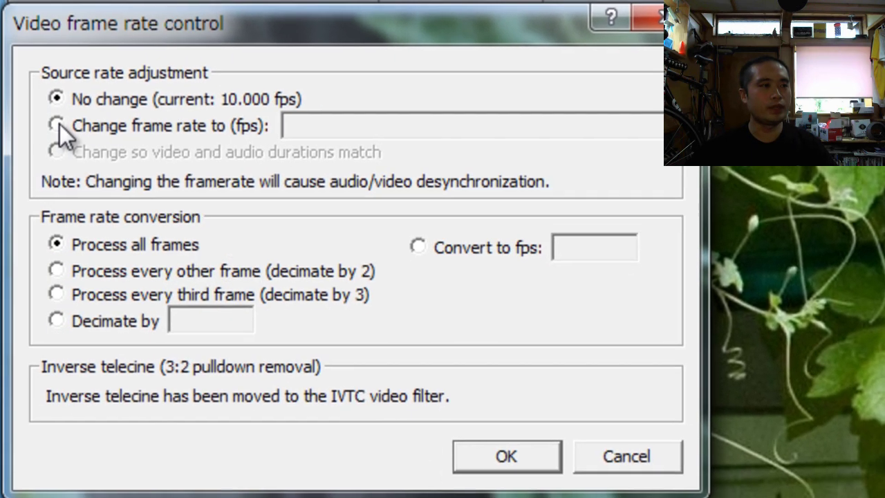
left_click(60, 122)
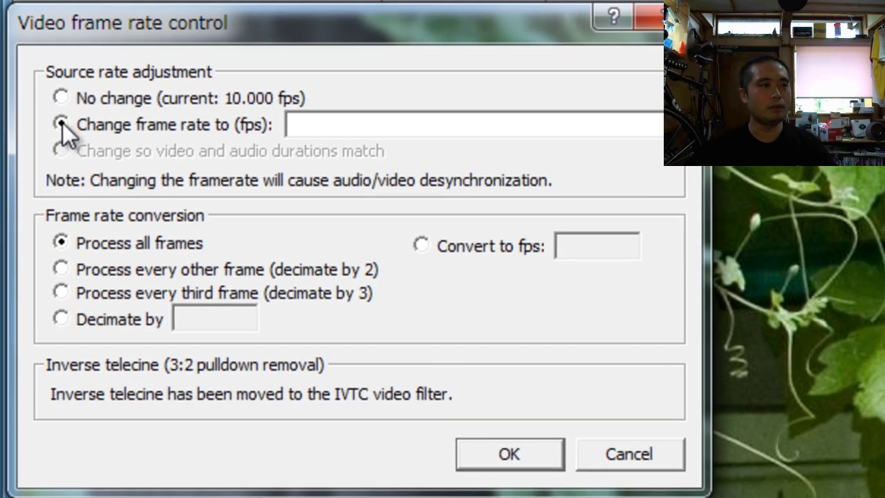
left_click(331, 129)
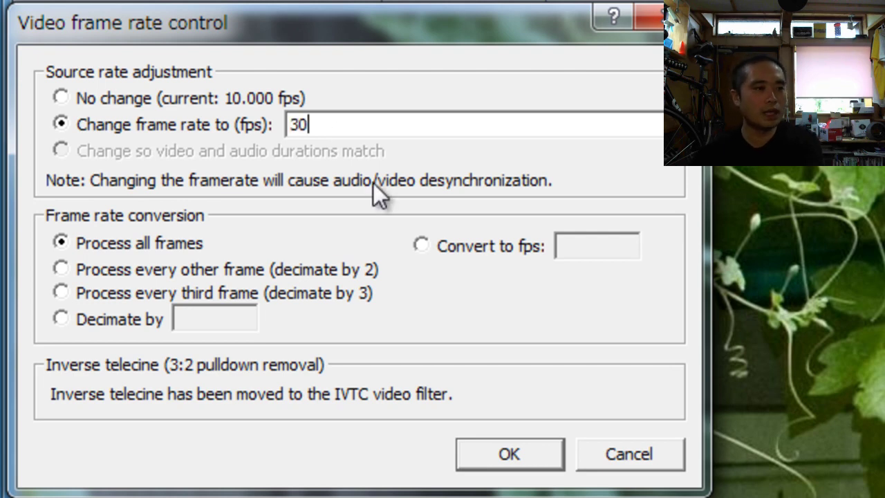
left_click(497, 456)
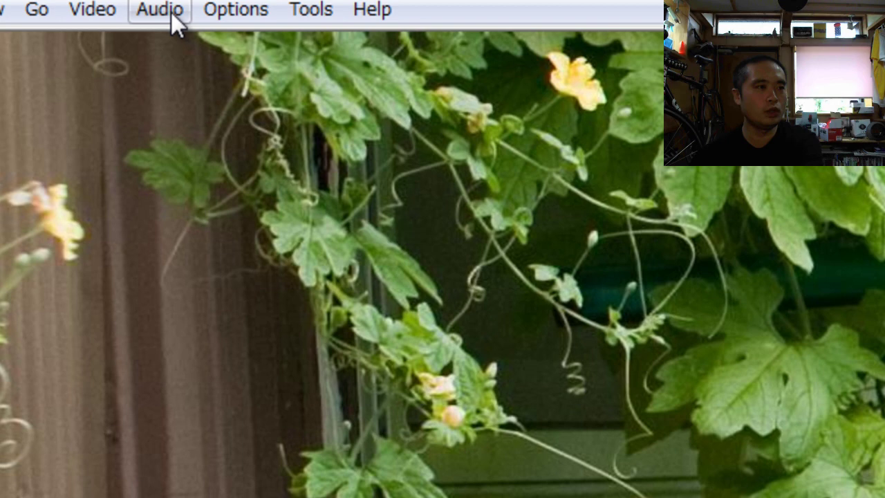
Use the audio file C4_02013 from D:\data\video\sound\02 as the soundtrack and briefly play the video to preview it
left_click(173, 15)
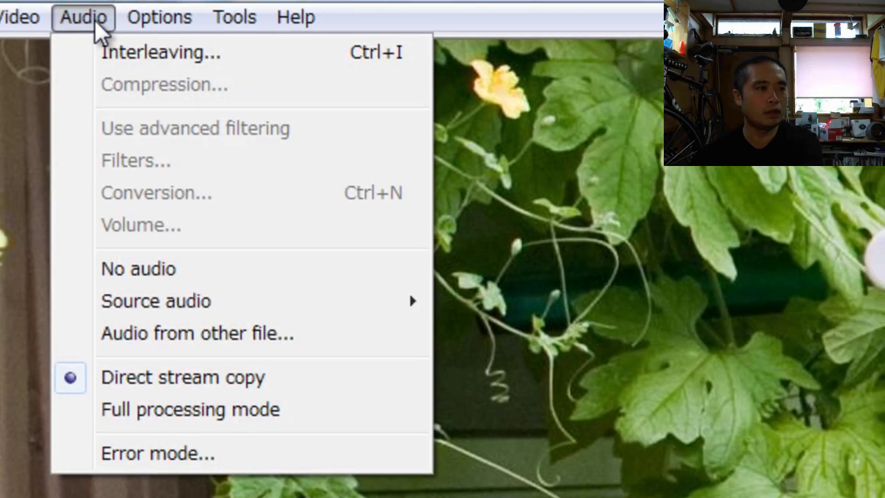
left_click(152, 339)
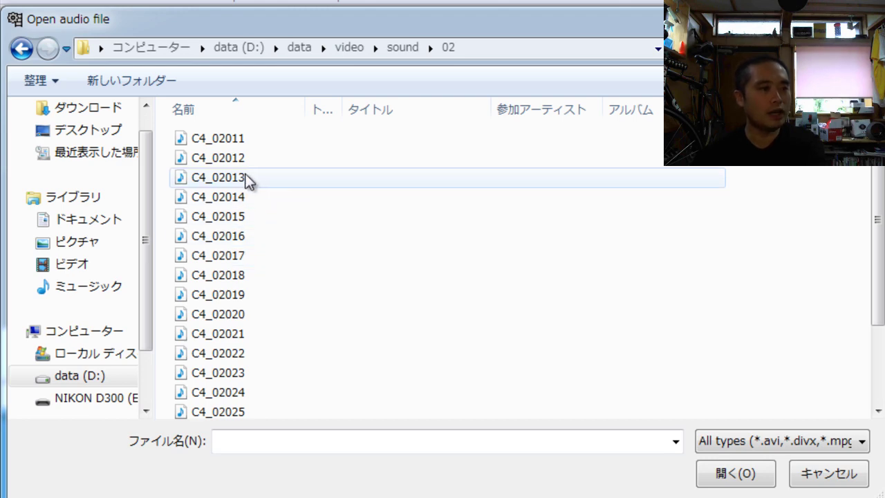
left_click(200, 181)
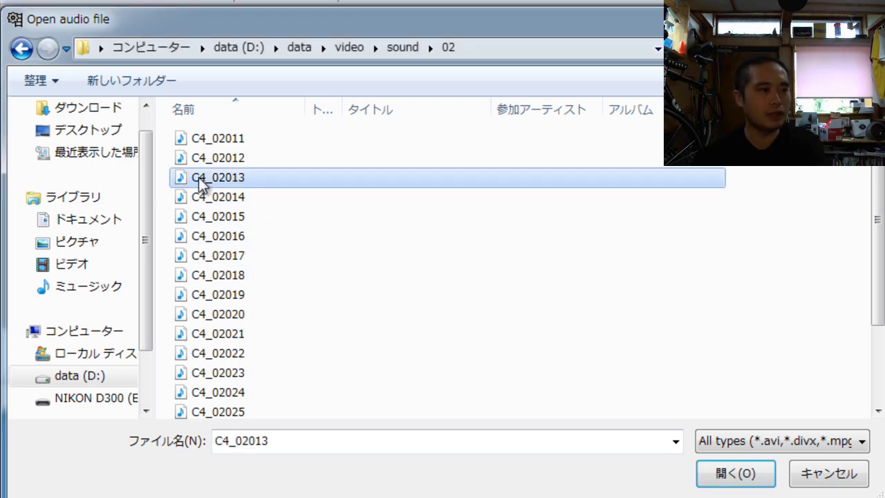
left_click(750, 473)
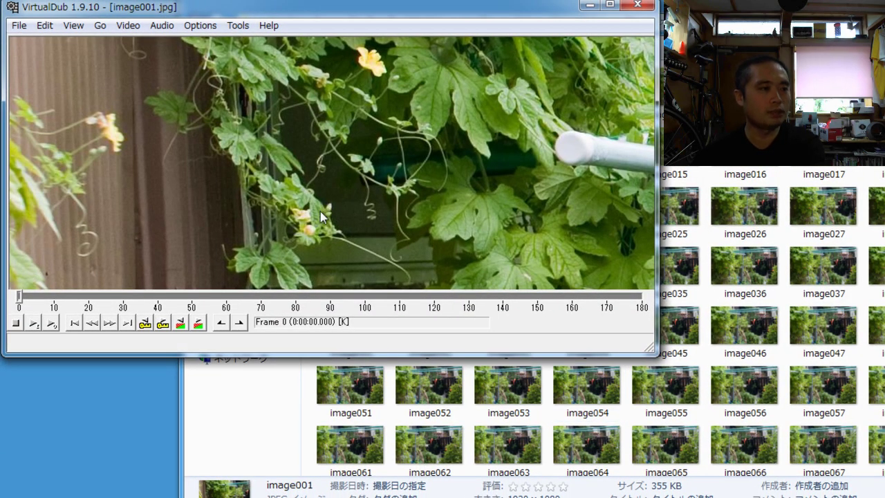
left_click(33, 324)
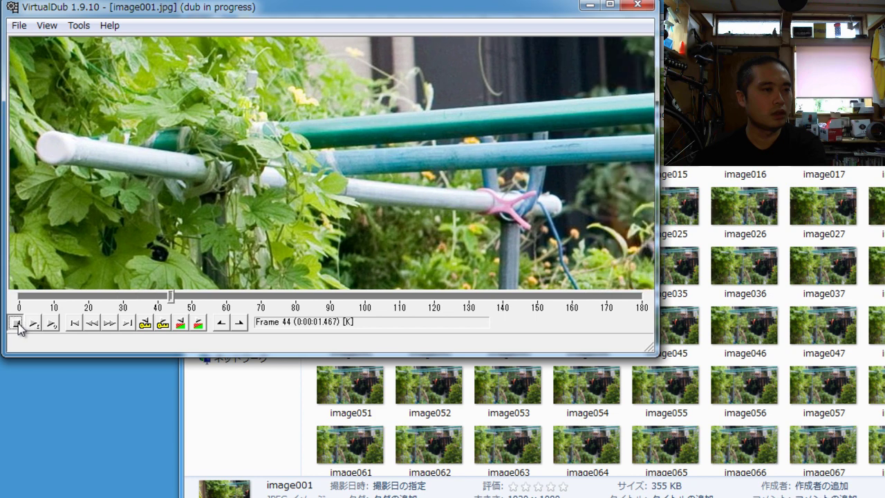
left_click(16, 324)
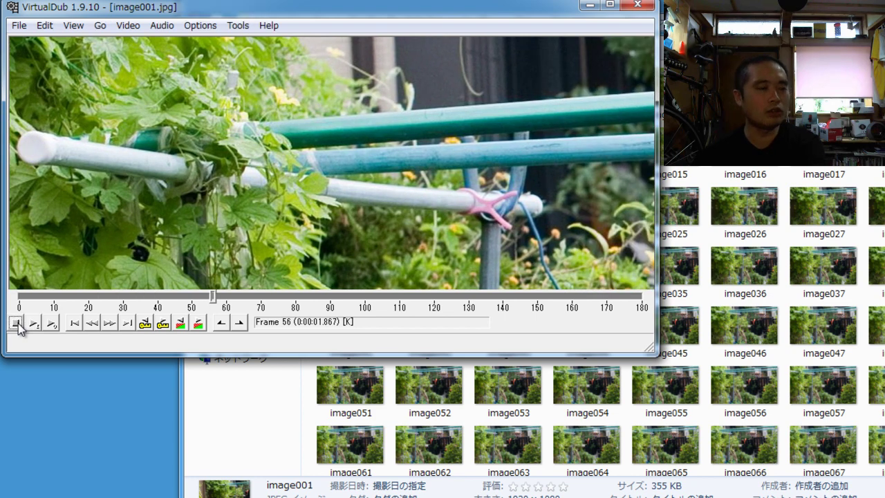
Save the video as an AVI file named image001 on the desktop
left_click(20, 25)
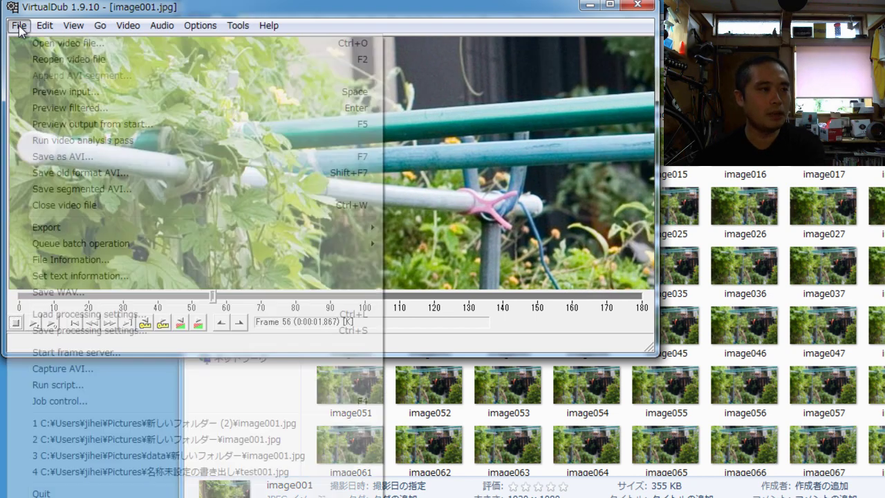
left_click(60, 157)
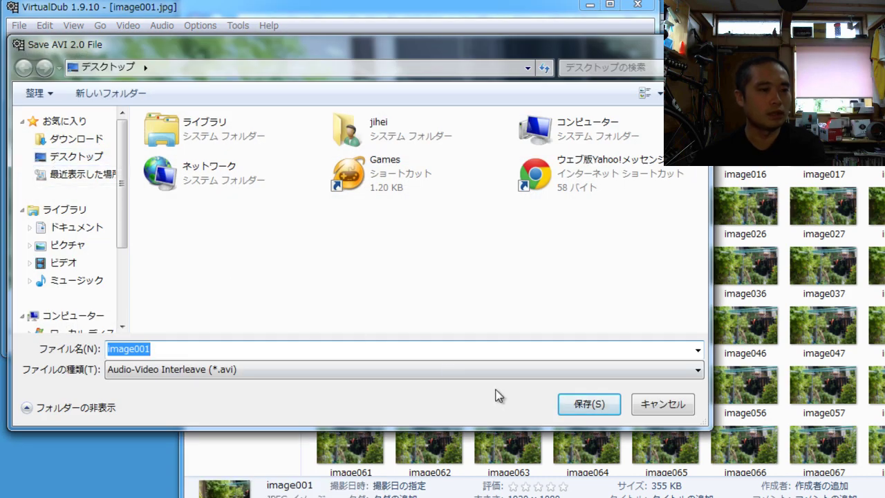
left_click(574, 403)
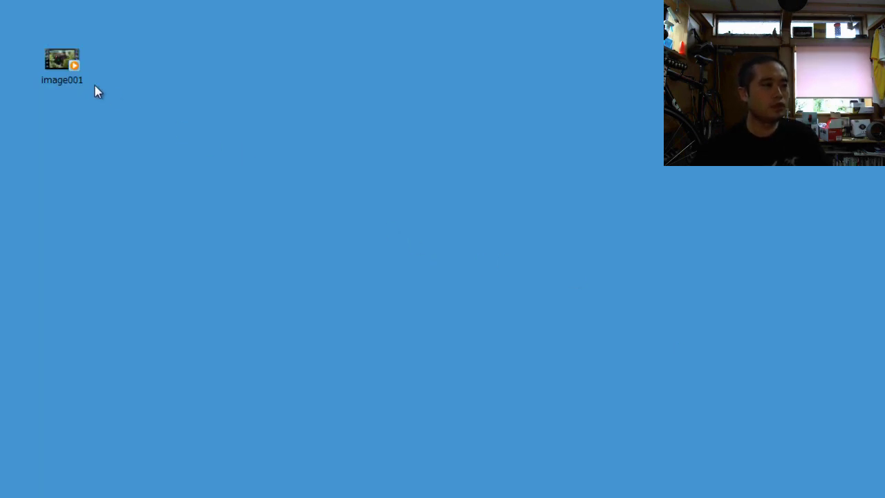
Open the properties of the image001 video on the desktop to check its file size
left_click(47, 71)
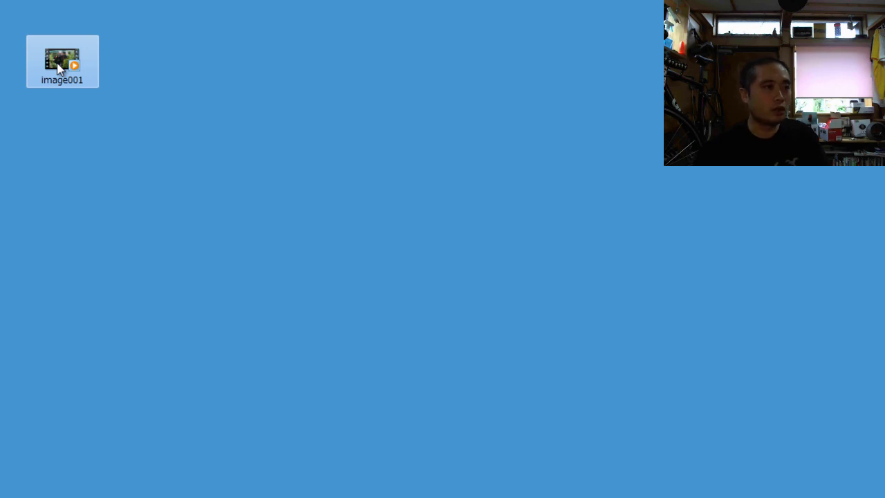
right_click(57, 63)
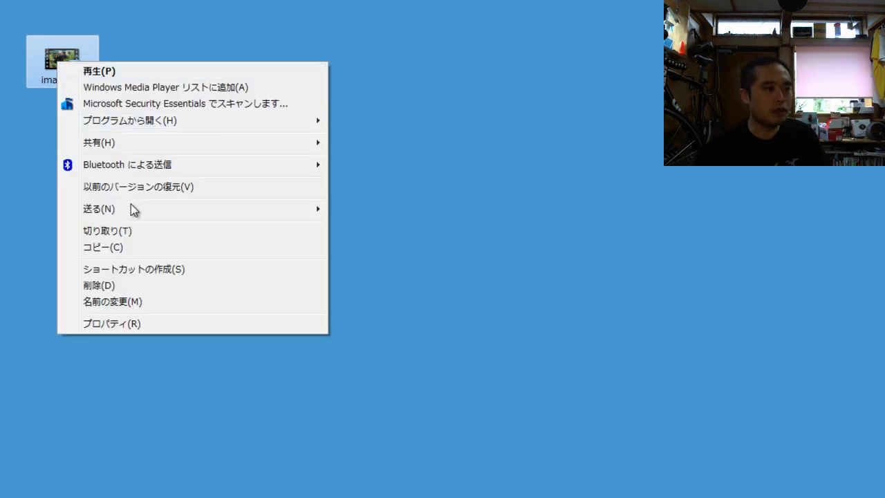
left_click(110, 325)
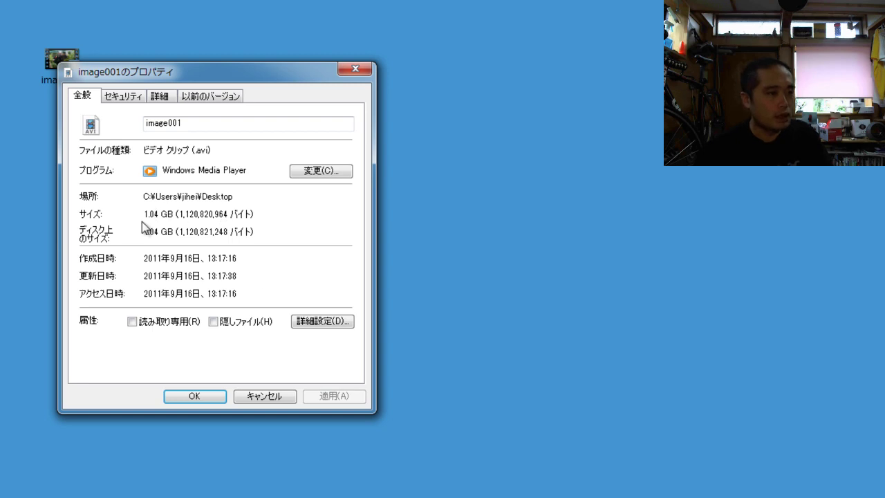